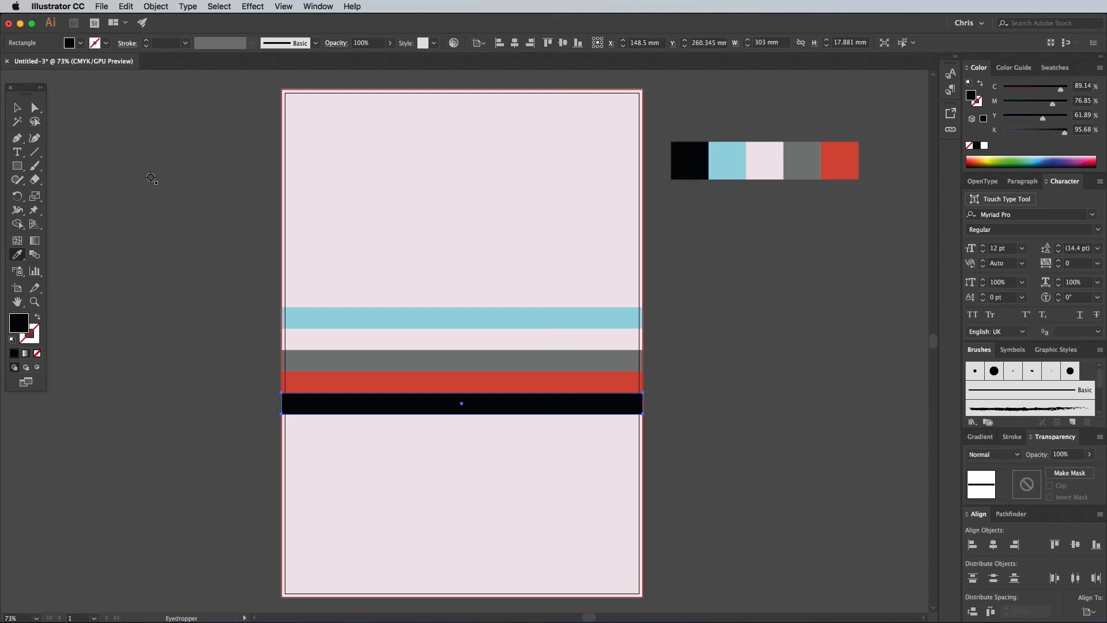
- Move the group of coloured stripes slightly higher on the page
key("v")
left_click_drag(189, 250, 382, 361)
left_click(185, 306)
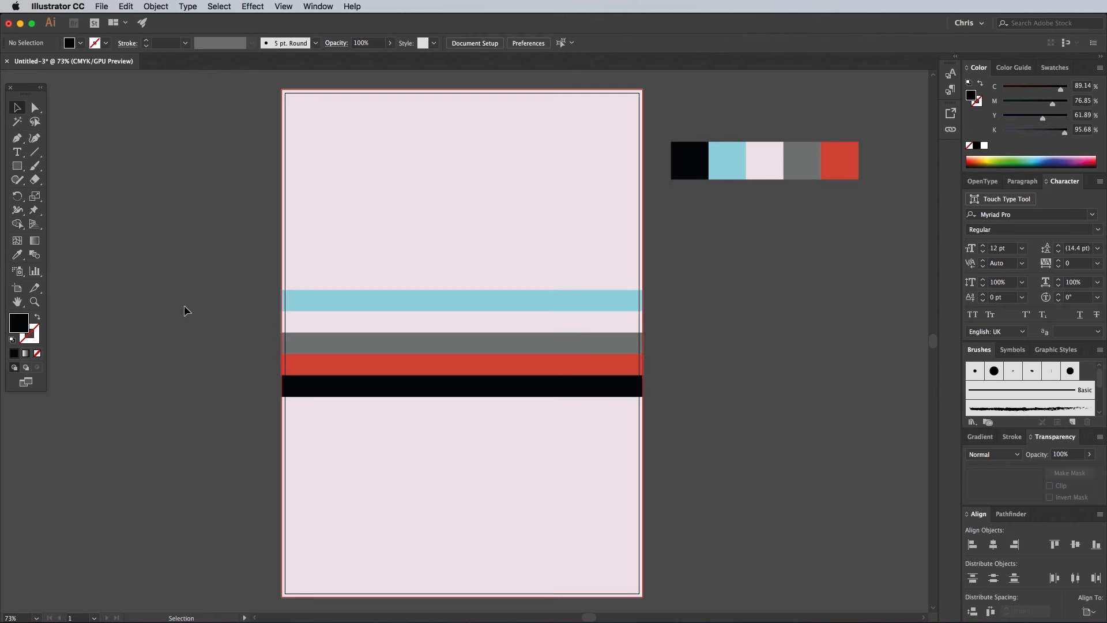
- Duplicate the black stripe down to the lower part of the page and thin the copy to about 1.8 mm high
left_click_drag(349, 397, 349, 568)
left_click_drag(463, 549, 462, 568)
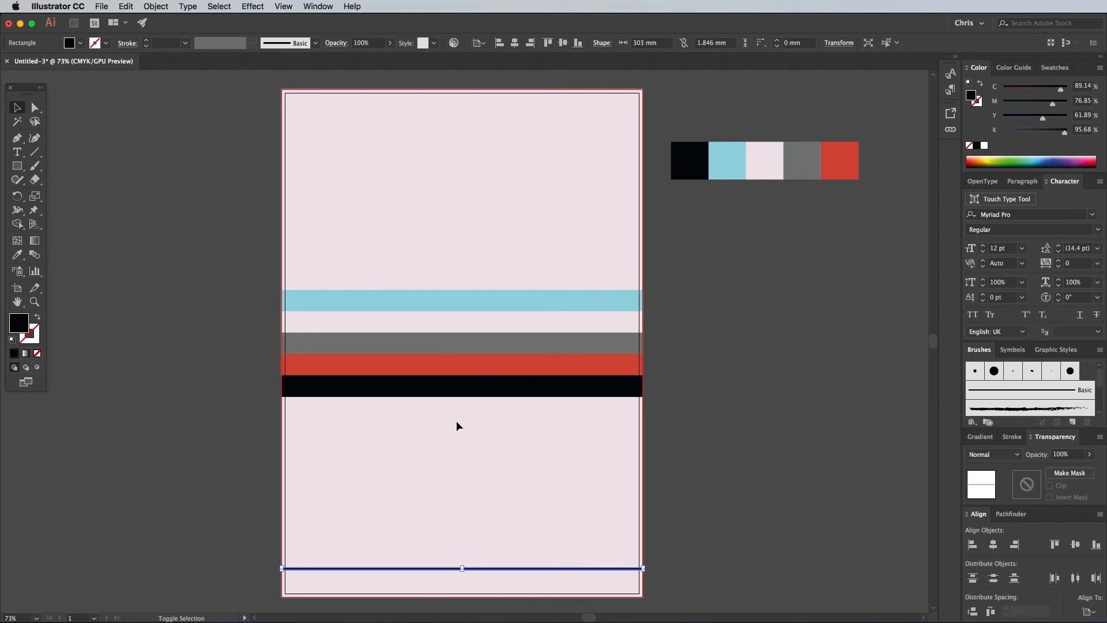
- Make a blend between the thick black stripe and the thin black line below it
left_click(456, 392, "shift")
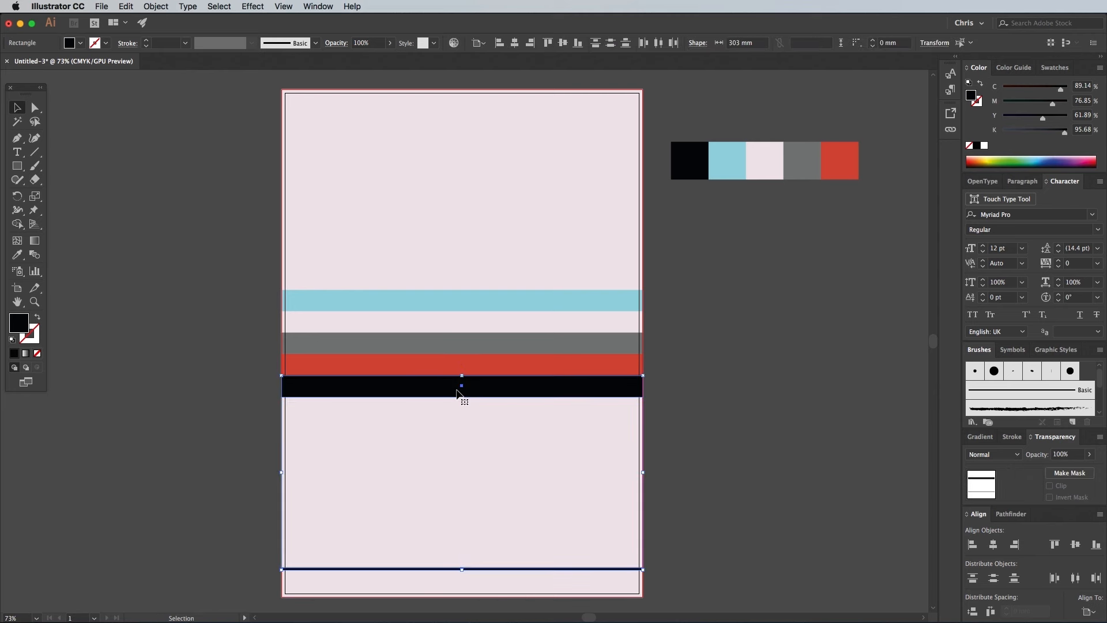
left_click(172, 5)
mouse_move(206, 286)
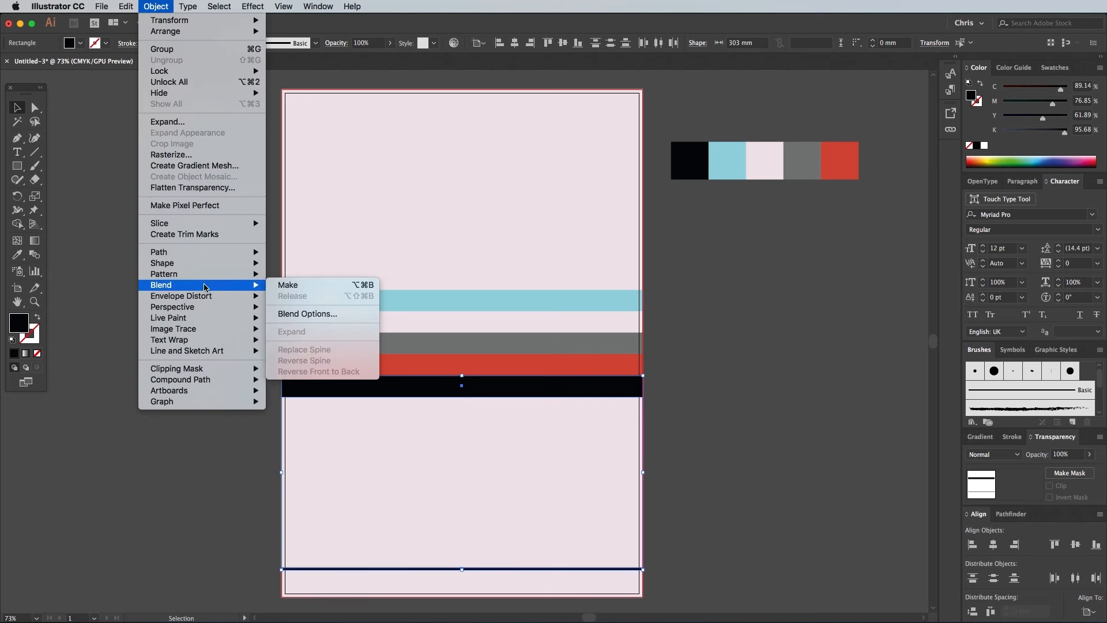
left_click(269, 286)
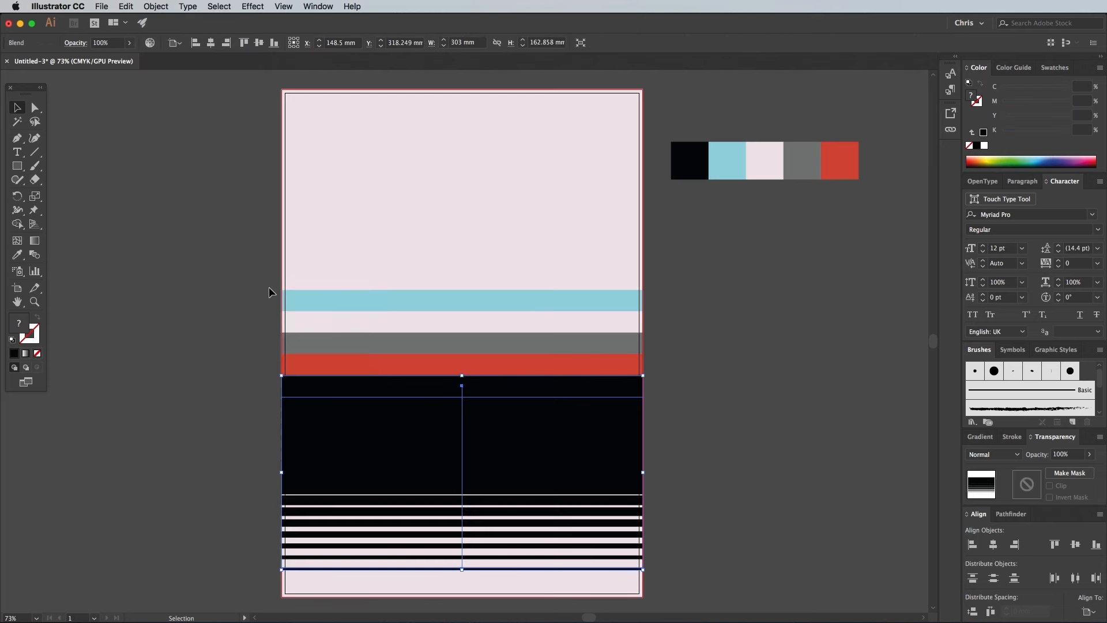
- Set the black stripe blend's spacing to Specified Steps with 12 steps
left_click(154, 6)
mouse_move(191, 286)
left_click(293, 315)
left_click(718, 305)
left_click(741, 326)
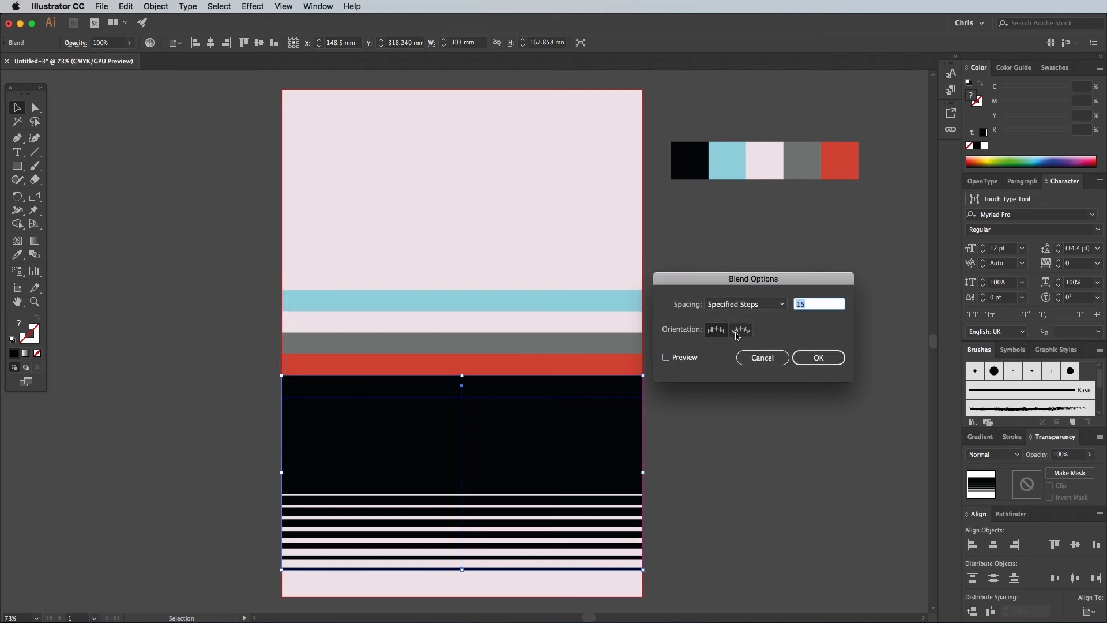
left_click(691, 359)
left_click(810, 309)
key("Down")
key("Down")
key("Down")
key("Down")
key("Down")
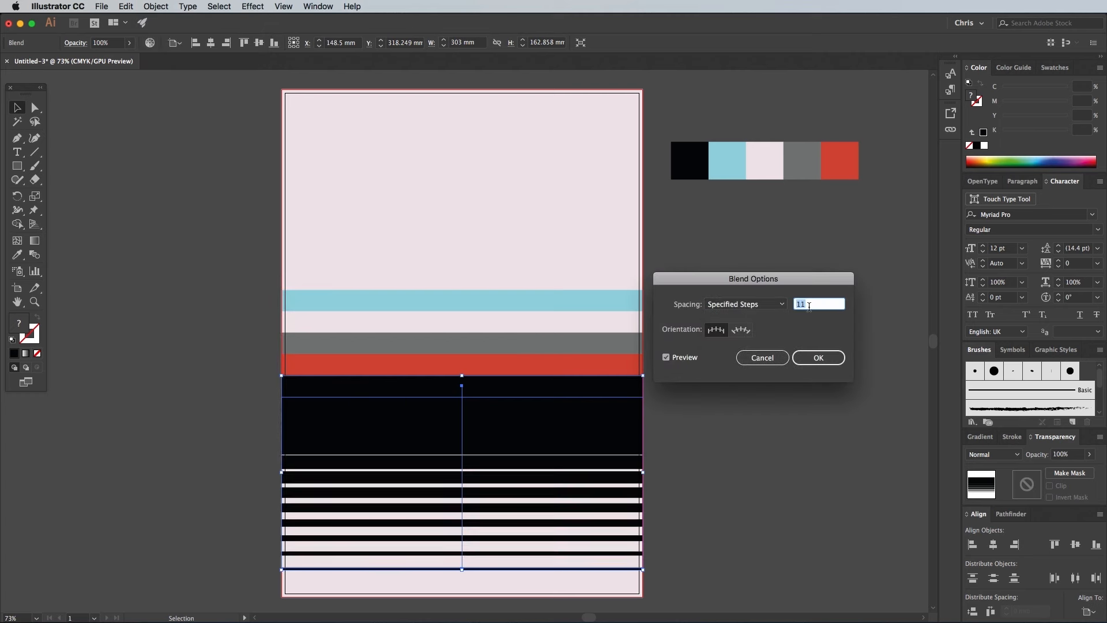
key("Up")
key("Up")
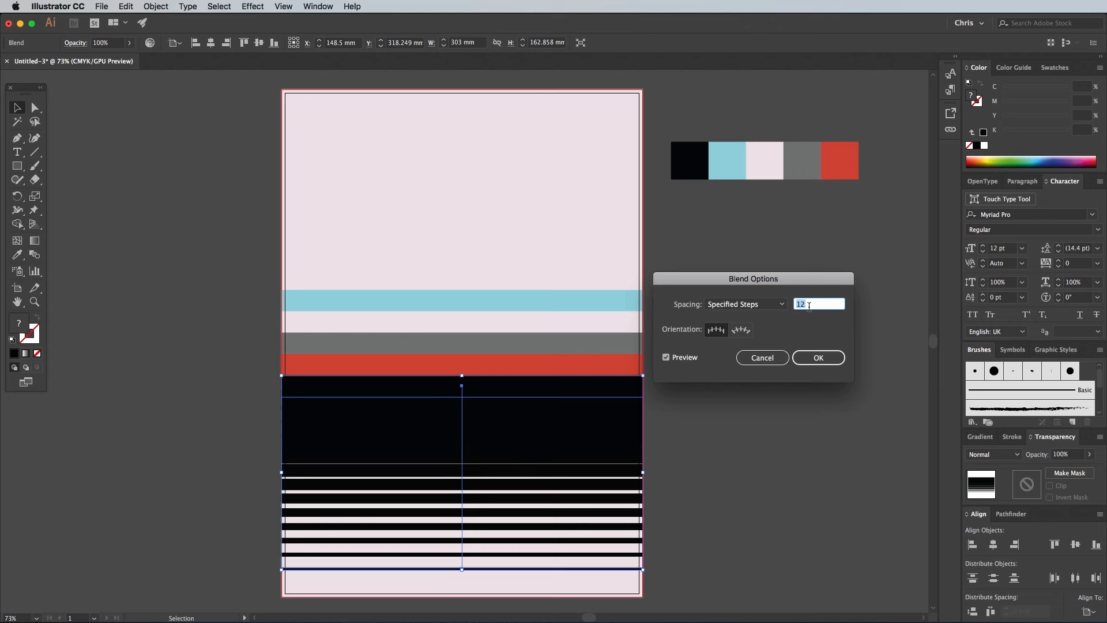
left_click(819, 358)
left_click(718, 367)
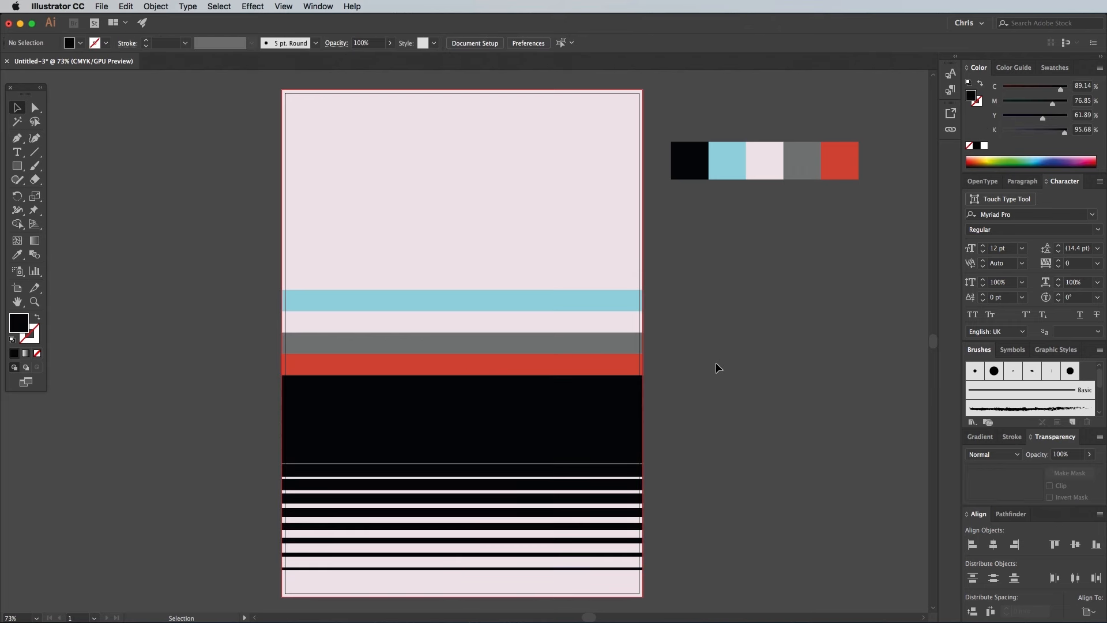
- Show the rulers and place guides along the page edges
left_click(283, 6)
mouse_move(299, 254)
left_click(438, 254)
left_click_drag(5, 430, 285, 452)
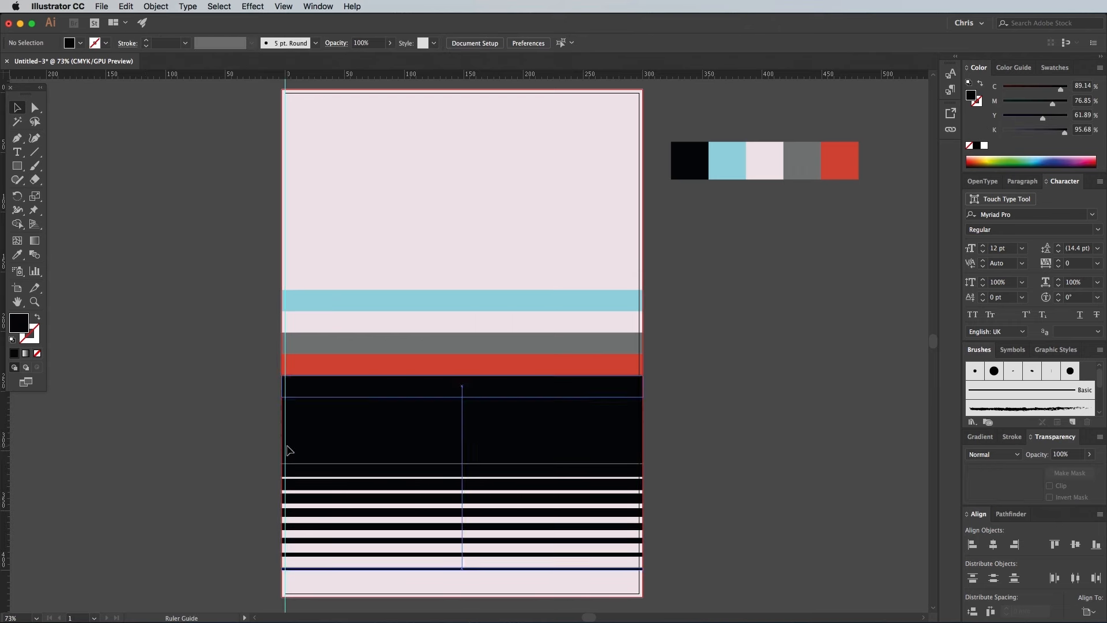
left_click_drag(250, 74, 225, 93)
- Unlock the guides and move the left edge guide 20 mm horizontally into the page
right_click(257, 584)
left_click(282, 611)
scroll(259, 346, "down", 3)
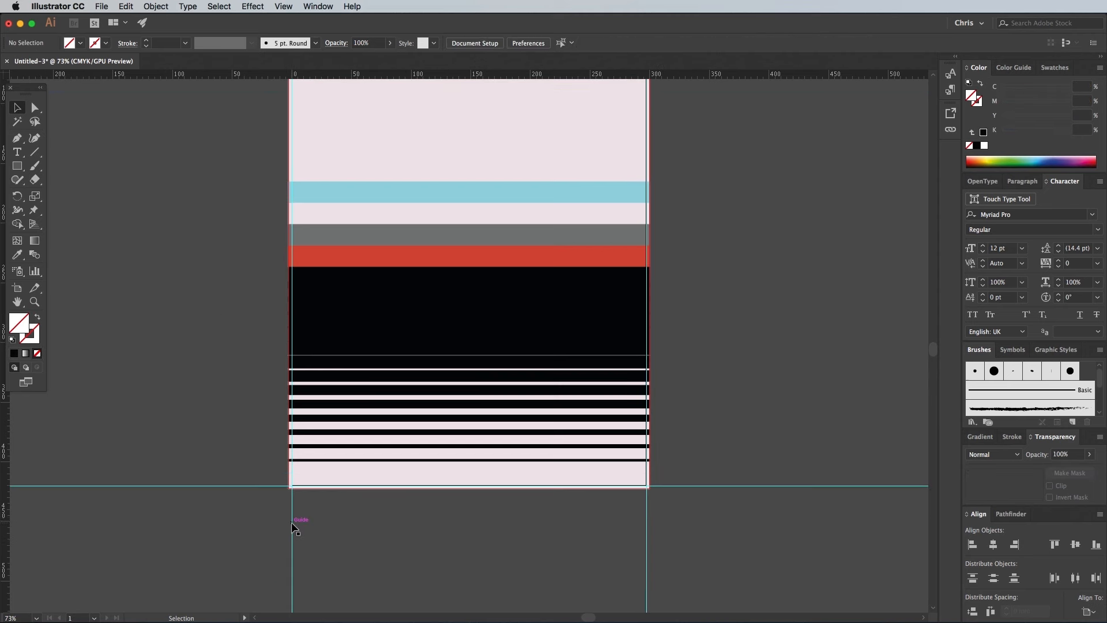
left_click(291, 523)
key("Return")
type("20")
key("Tab")
left_click(674, 456)
- Try to move the bottom edge guide by 20 mm horizontally and -20 mm vertically
left_click(238, 485)
key("Return")
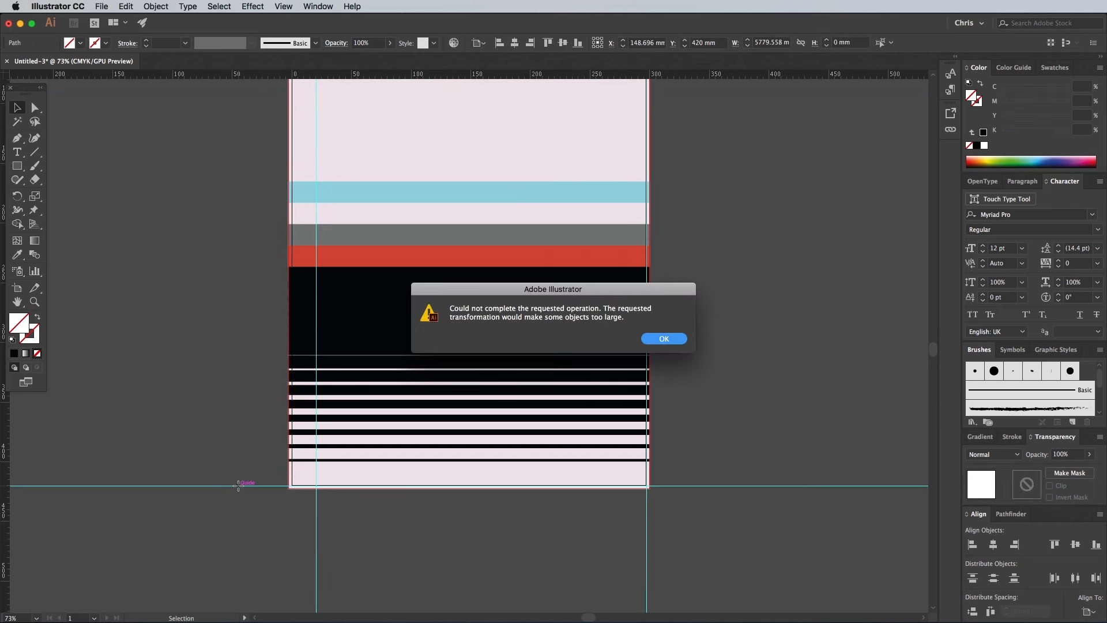
key("Return")
key("Tab")
type("-20")
key("Tab")
left_click(710, 378)
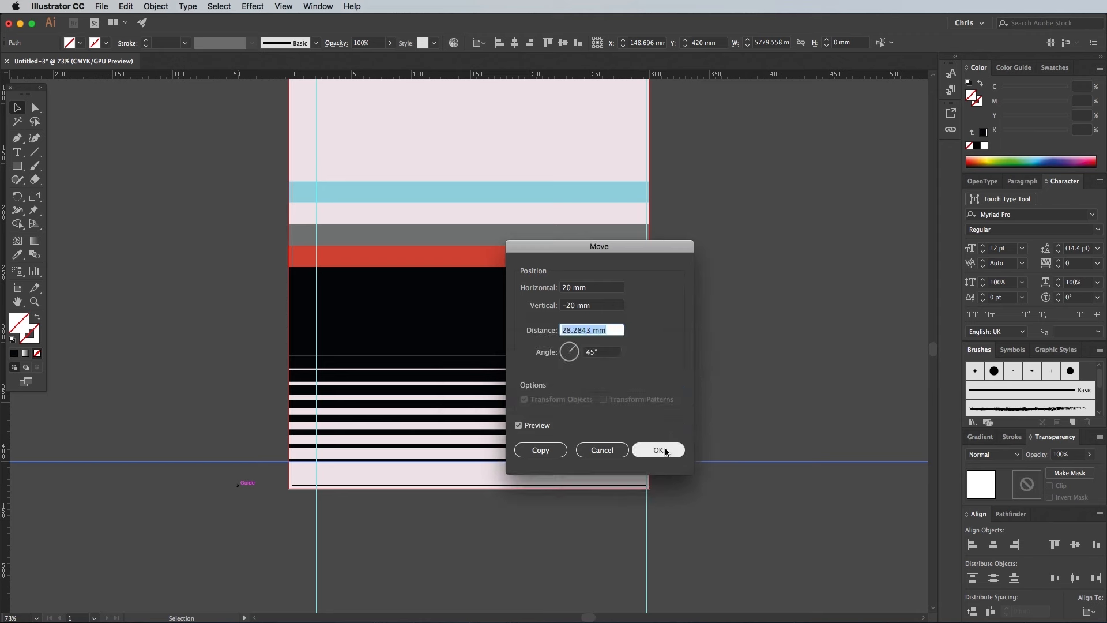
left_click(658, 450)
- Move the bottom edge guide by 0 mm horizontally and -20 mm vertically, up into the page
left_click(250, 486)
key("Return")
key("Return")
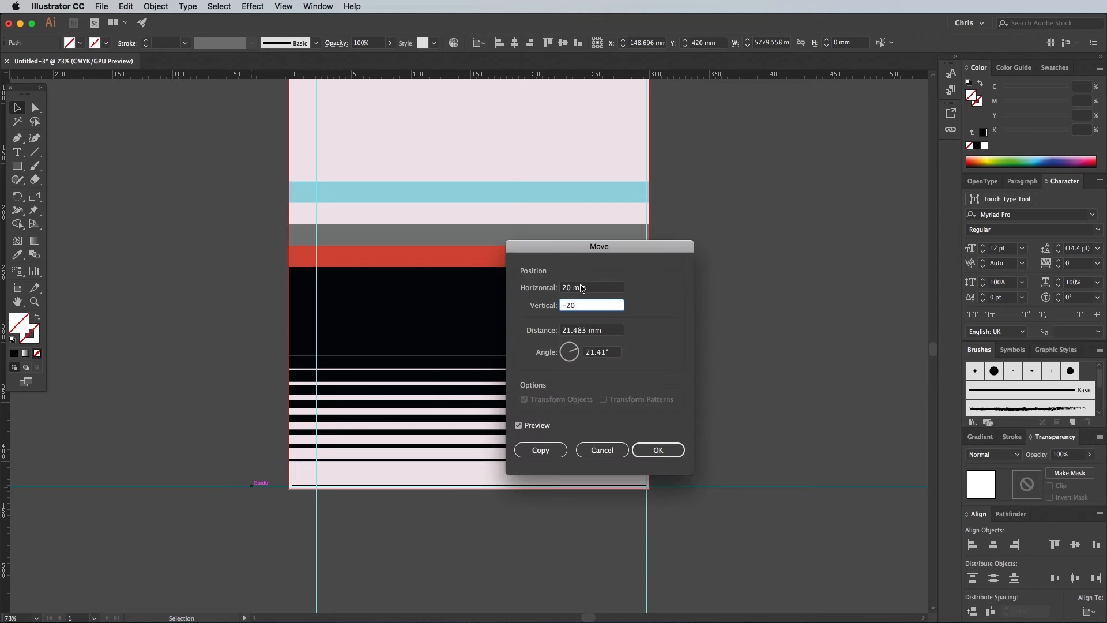
left_click(580, 288)
key("Return")
type("0")
key("Tab")
left_click(658, 450)
- Move the top edge guide 20 mm vertically down into the page
scroll(692, 197, "up", 4)
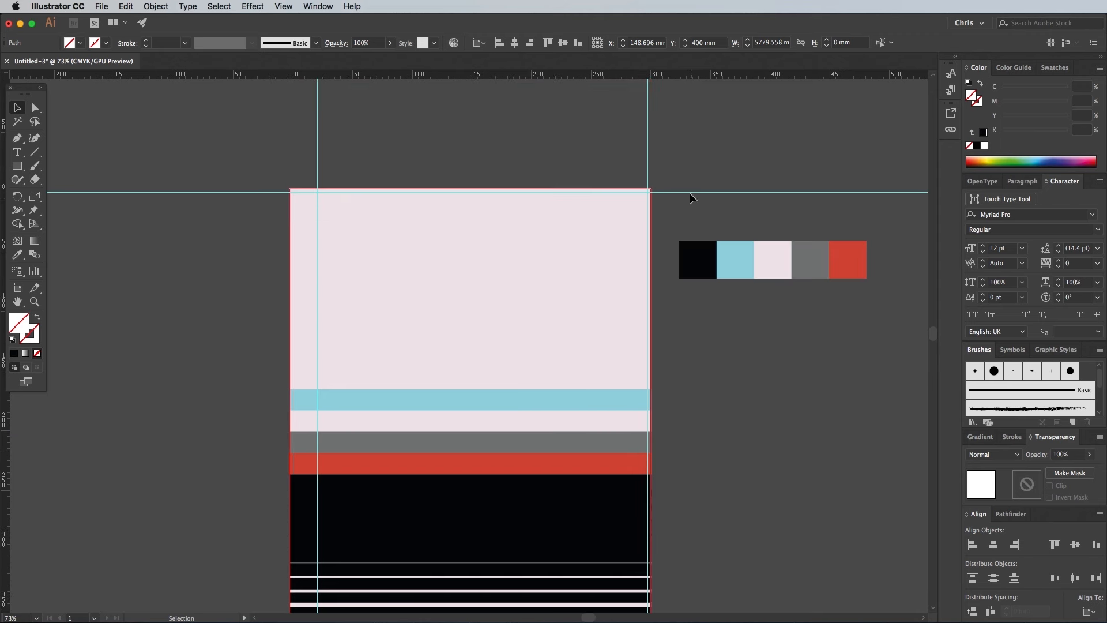
left_click(691, 193)
key("Return")
key("Tab")
type("20")
key("Tab")
left_click(670, 450)
- Move the right edge guide by -20 mm horizontally and 0 mm vertically, into the page
scroll(649, 557, "down", 4)
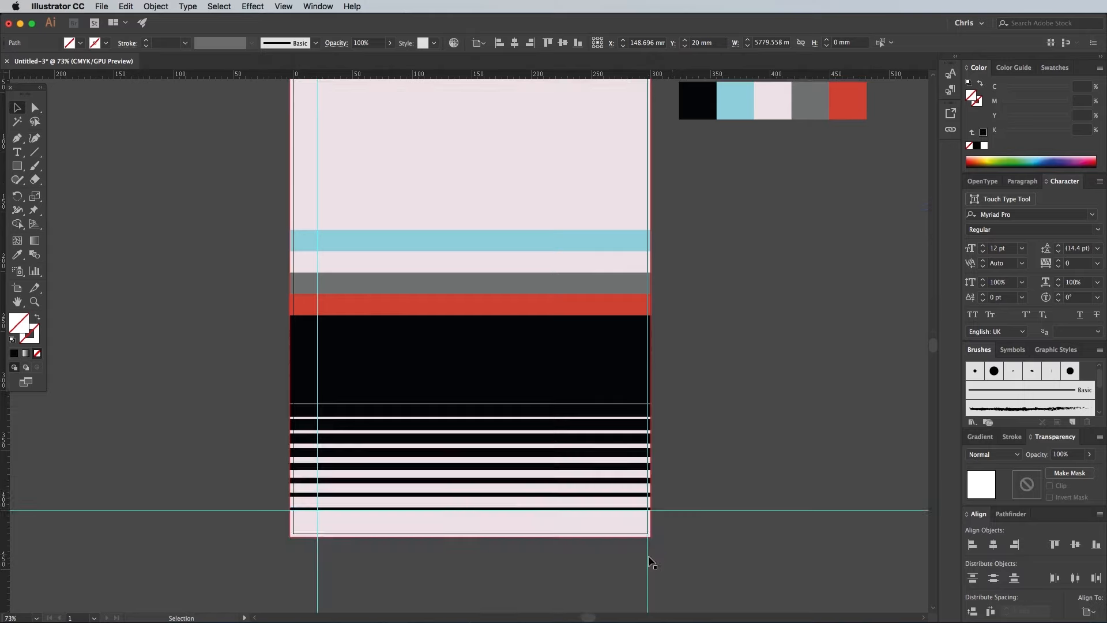
left_click(649, 557)
key("Return")
type("-20")
key("Tab")
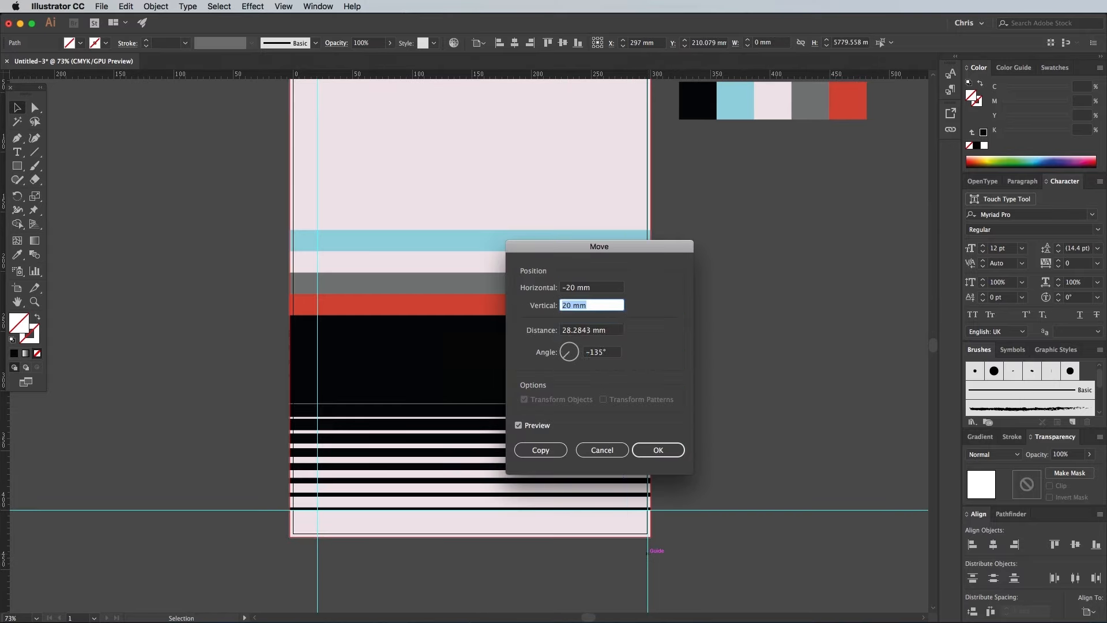
type("0")
key("Tab")
left_click(658, 450)
left_click(729, 310)
scroll(723, 369, "up", 2)
scroll(722, 368, "left", 2)
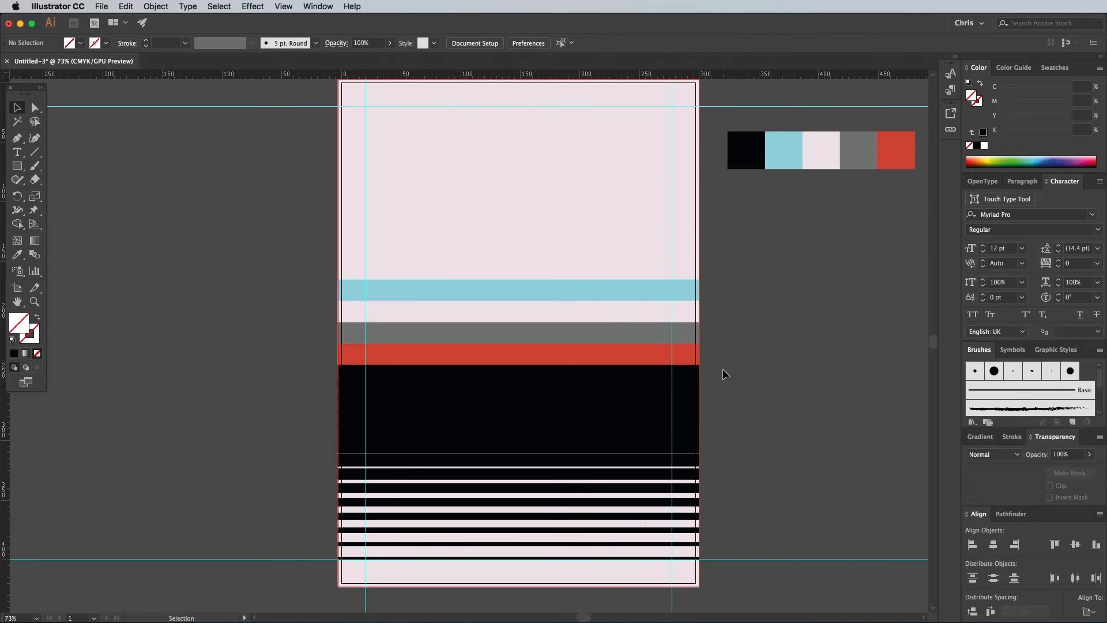
- Add the text "C-63" beside the page and enlarge it to about 167 pt
key("t")
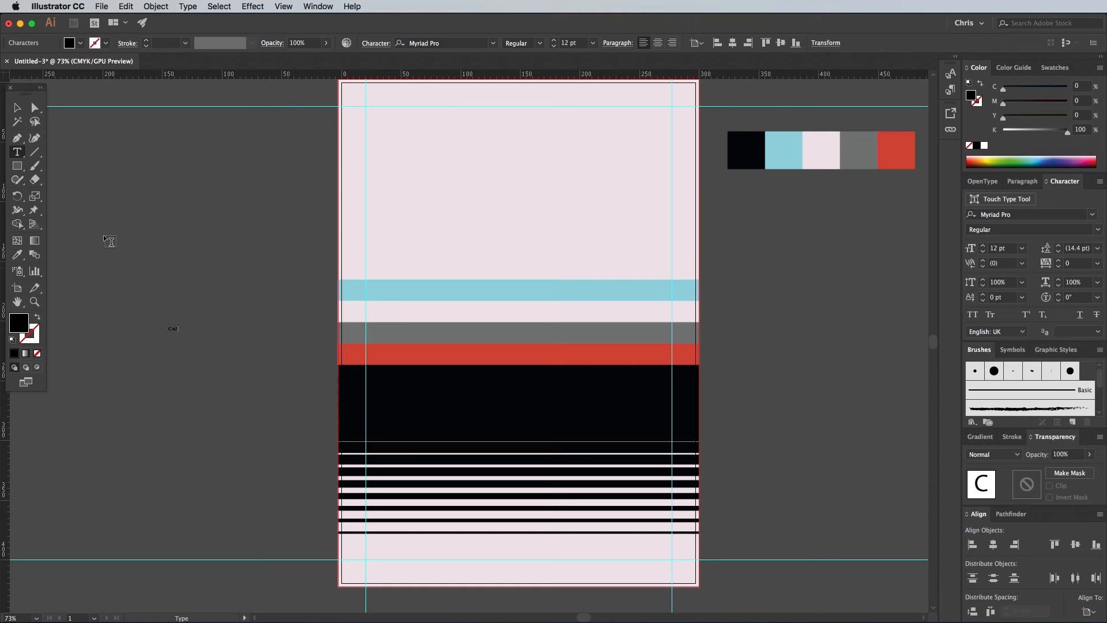
left_click(17, 108)
left_click_drag(179, 336, 218, 368)
- Fill the C-63 text with the palette's pale pink and set its font to Helvetica Neue
left_click(13, 258)
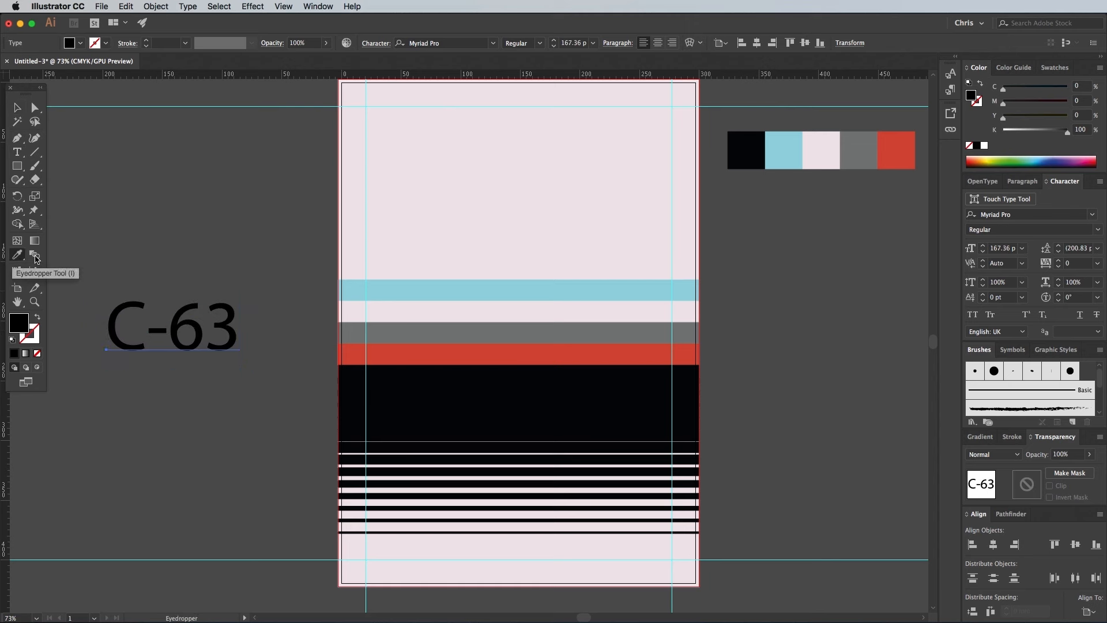
left_click(824, 150)
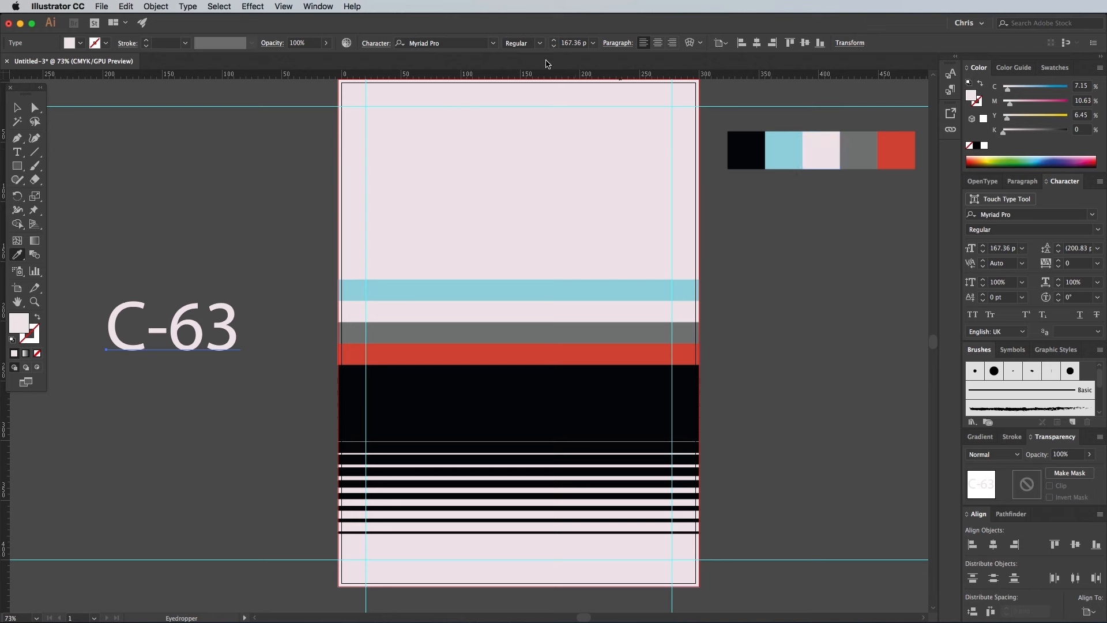
left_click(457, 42)
type("helve")
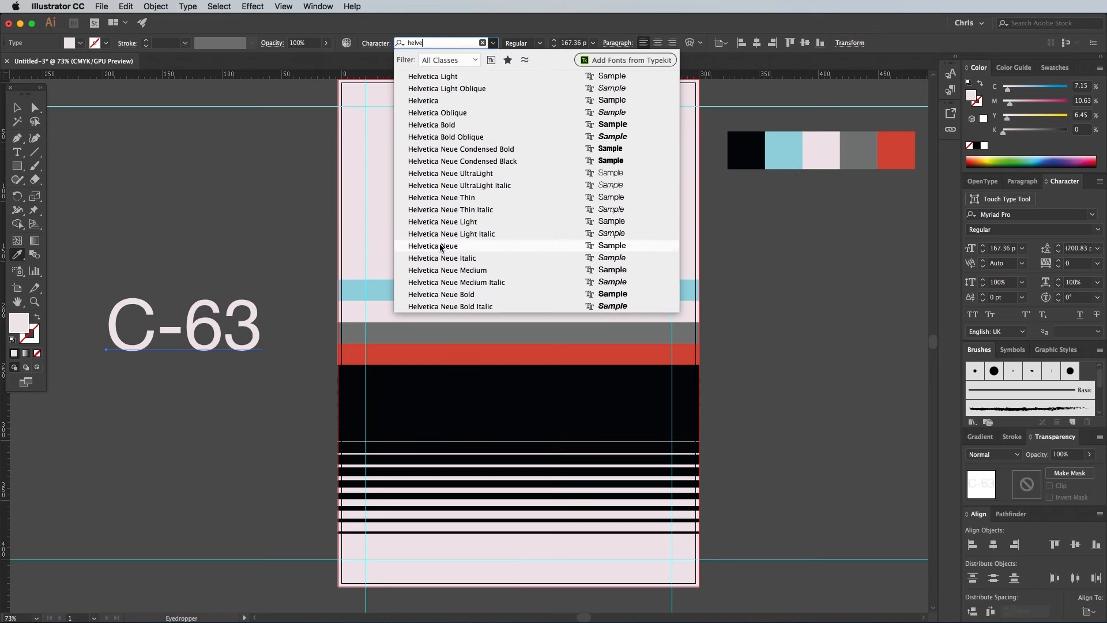
left_click(441, 246)
- Place the C-63 text on the solid black band and enlarge it to about 194 pt
left_click(18, 107)
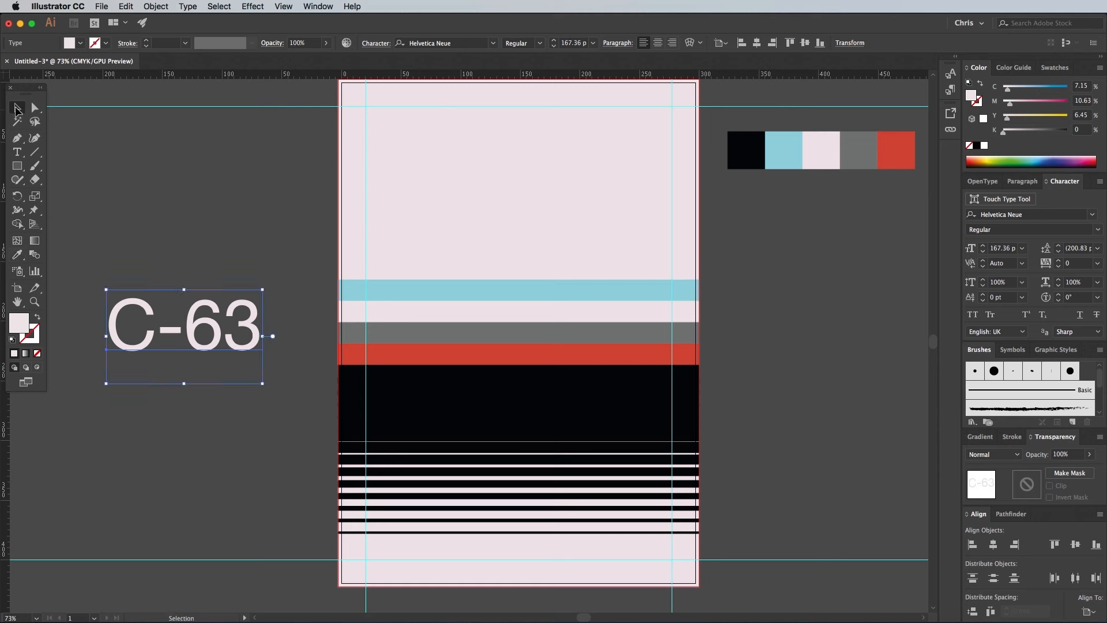
left_click_drag(196, 324, 451, 403)
left_click_drag(517, 461, 538, 474)
- Nudge the C-63 text so its left edge meets the left margin guide and it sits centred within the black band
key("shift+Down")
key("Up")
key("Up")
key("Up")
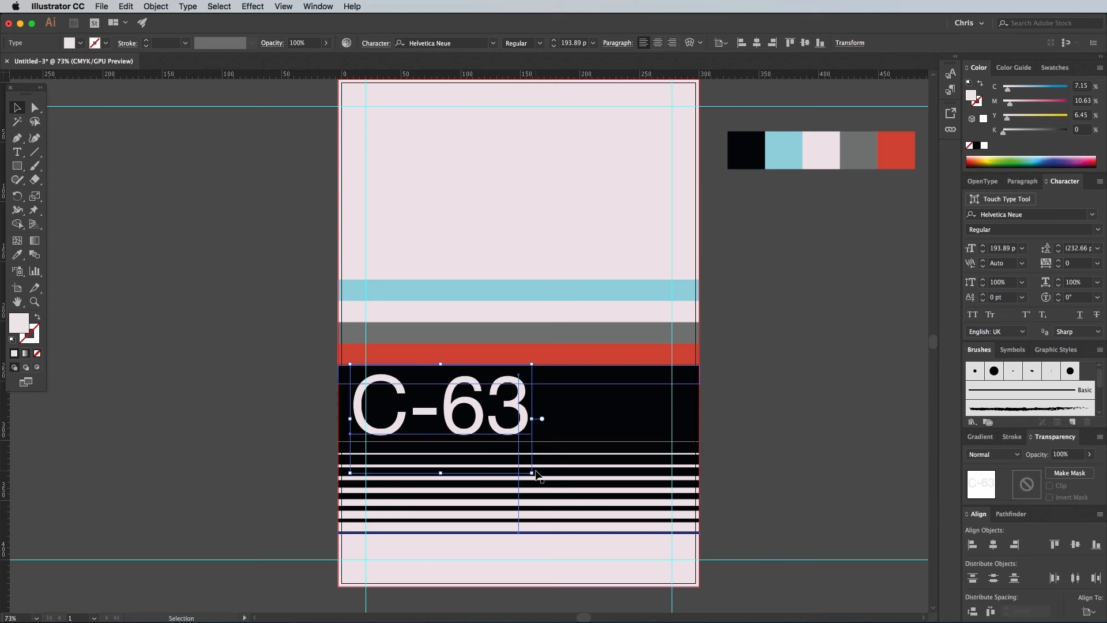
key("shift+Right")
key("shift+Right")
key("Up")
key("Up")
key("Up")
key("Right")
key("Right")
key("Right")
key("Right")
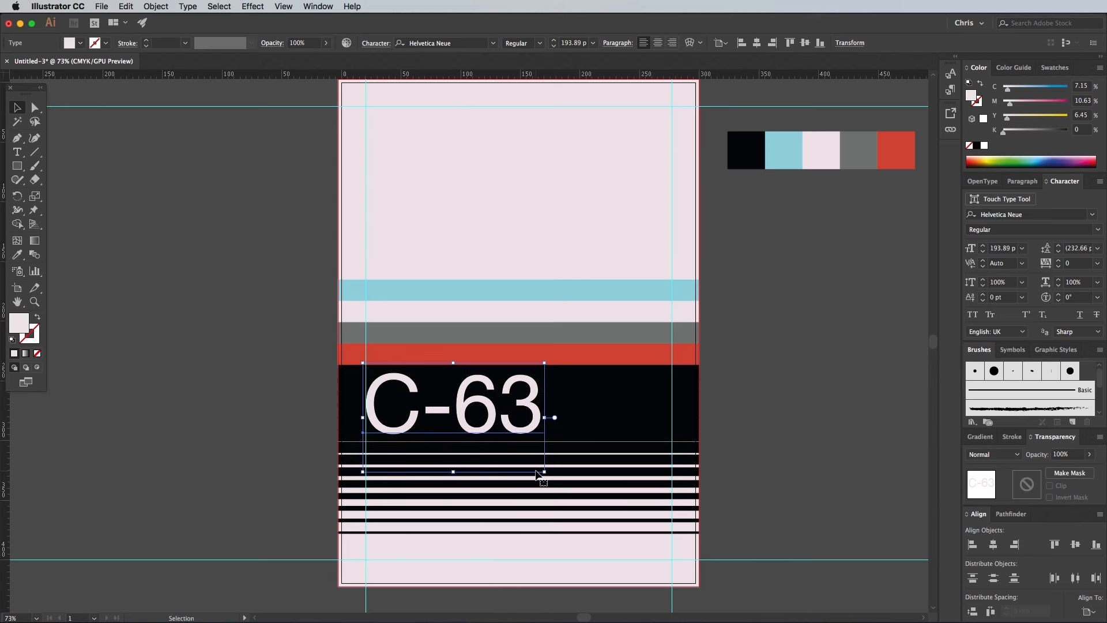
left_click(237, 358)
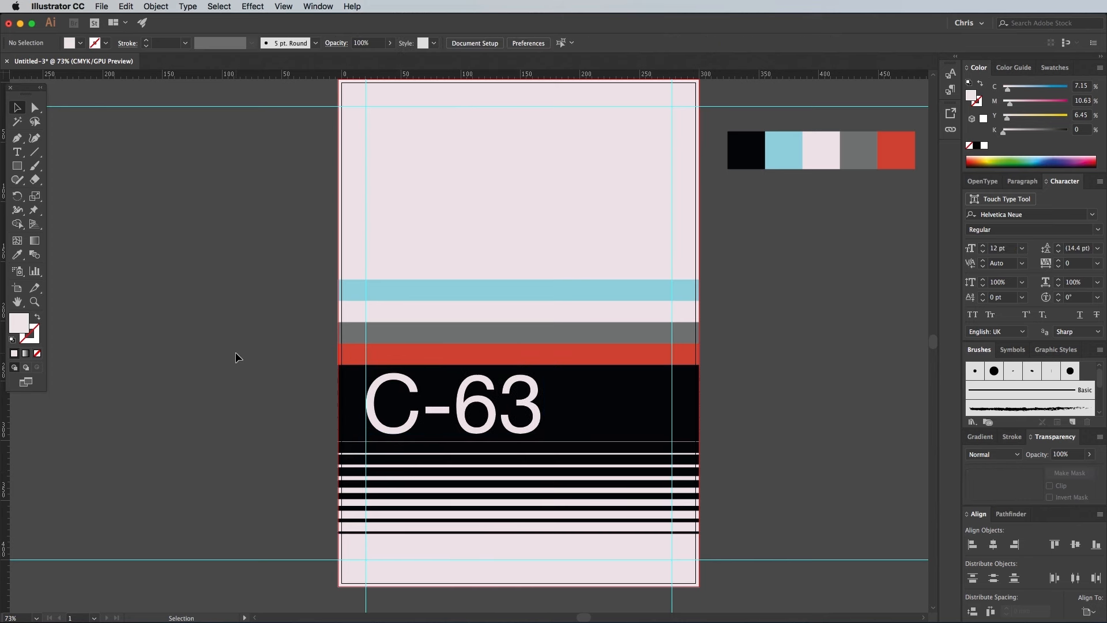
- Add the text "Video recording and playback" beside the page and enlarge it
key("t")
left_click(139, 342)
type("Video recording and playback")
key("Escape")
left_click_drag(208, 346, 326, 362)
- Style the video recording text as grey bold all caps at about 34.5 pt and centre it horizontally below the black lines
left_click(973, 314)
left_click(1098, 229)
left_click(992, 372)
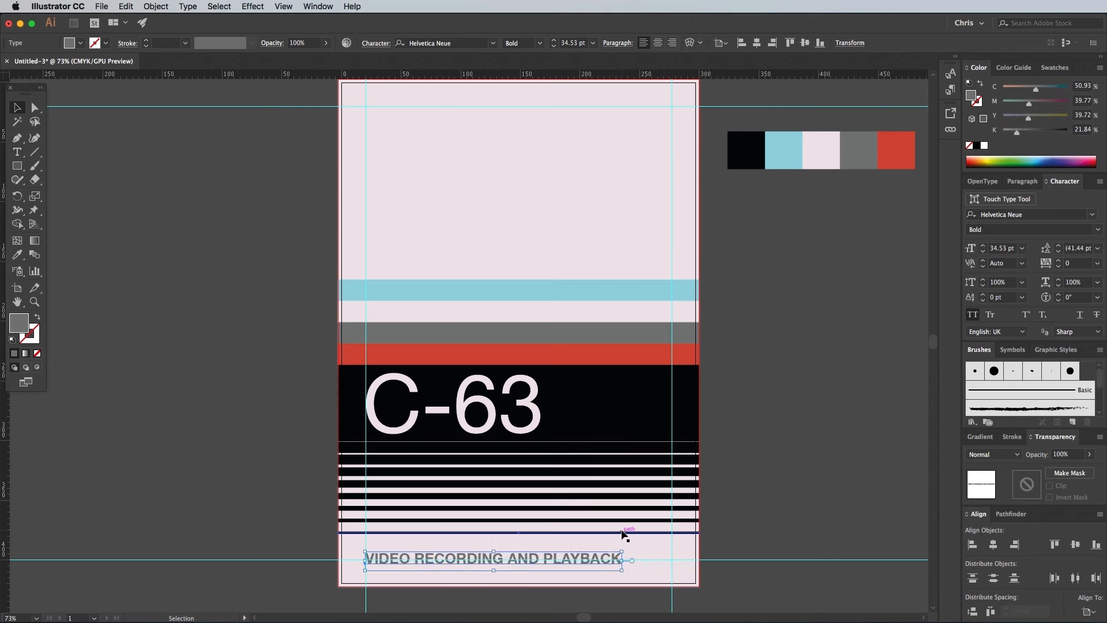
left_click(994, 544)
scroll(283, 360, "up", 1)
- Add the text "60min" beside the page, with a bold "60" larger than the regular-weight "min"
key("t")
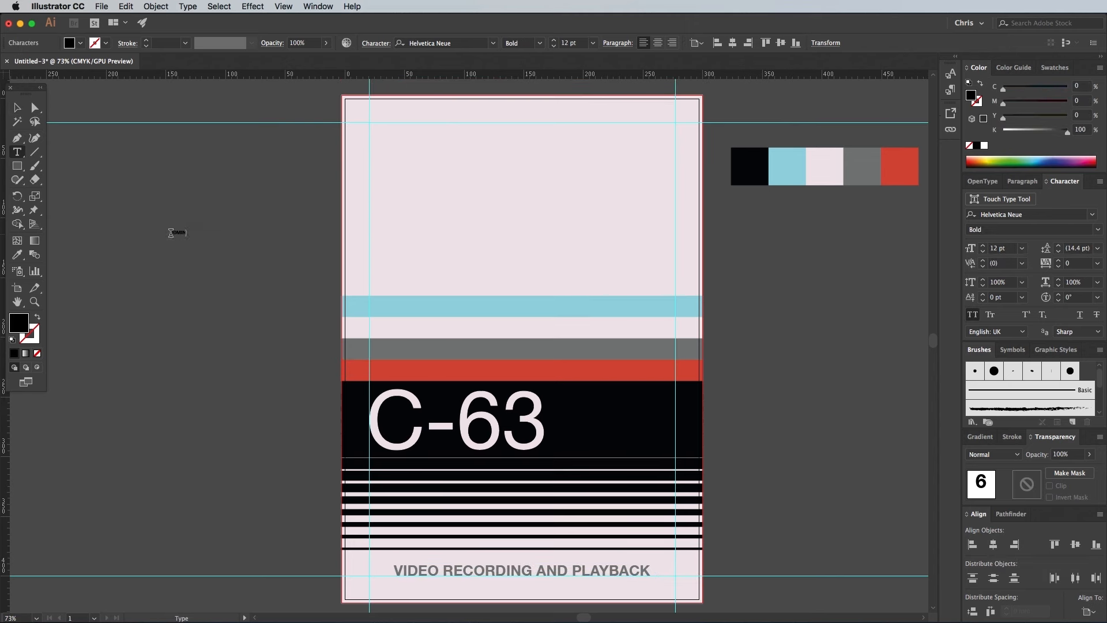
left_click(176, 233)
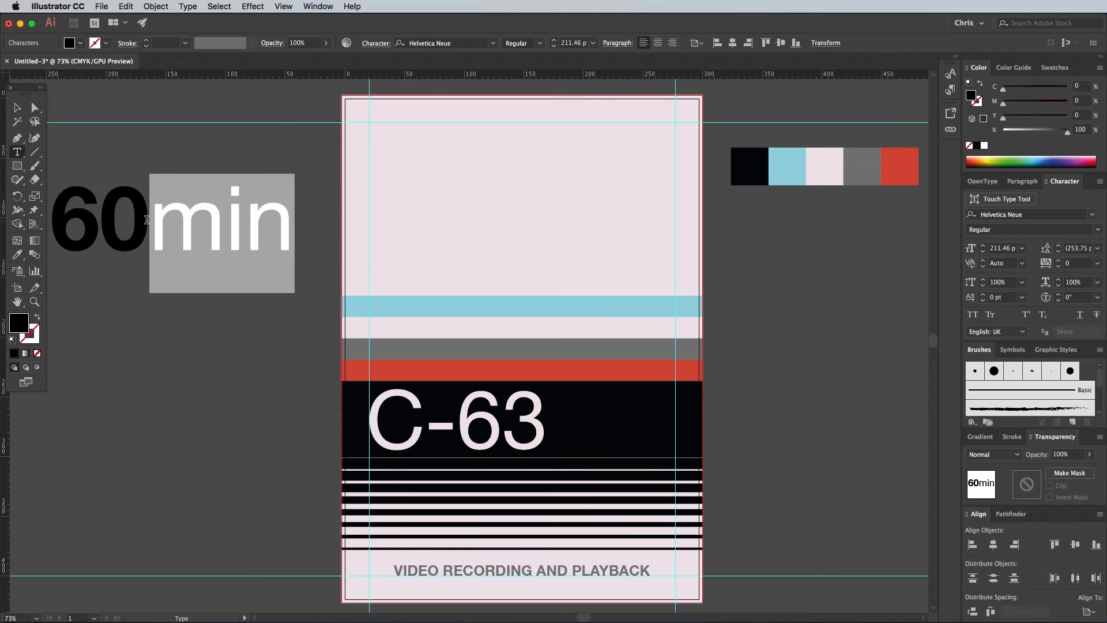
left_click_drag(147, 220, 52, 220)
scroll(998, 247, "up", 14)
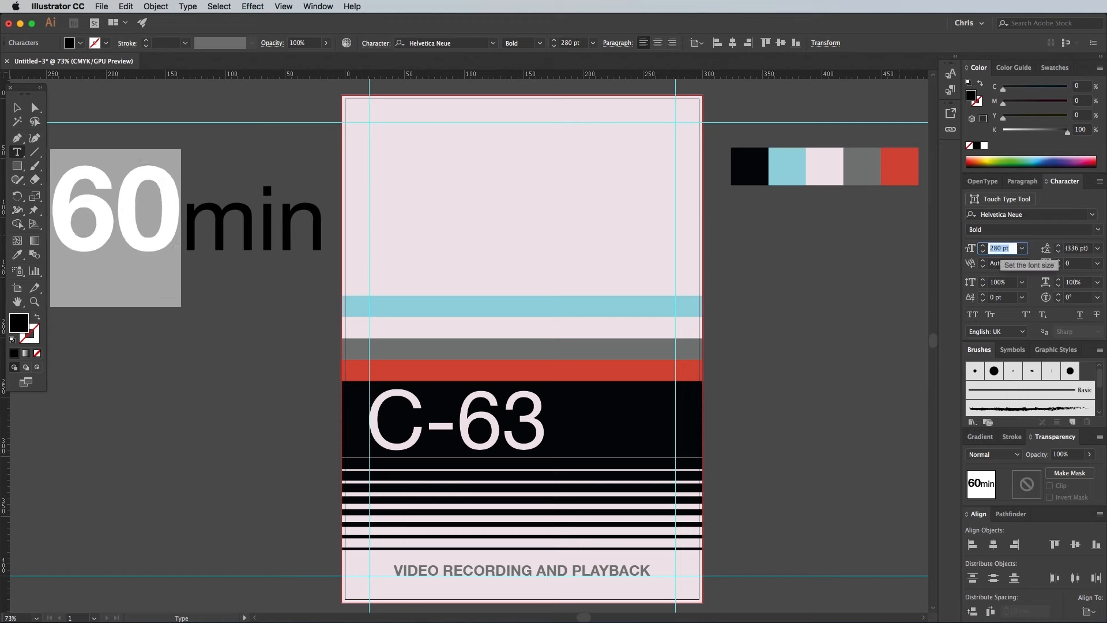
key("Escape")
- Fill the 60min text with the palette's red and scale it down against the left margin guide above the blue stripe
key("i")
left_click(899, 166)
key("v")
left_click_drag(113, 165, 419, 176)
left_click_drag(666, 136, 535, 163)
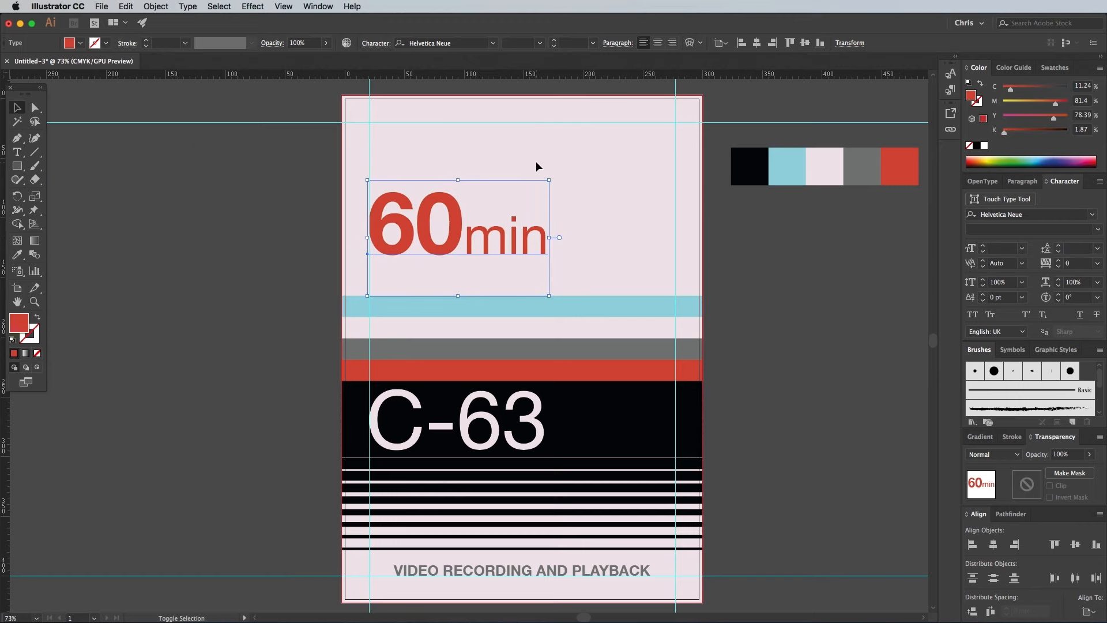
left_click(536, 163)
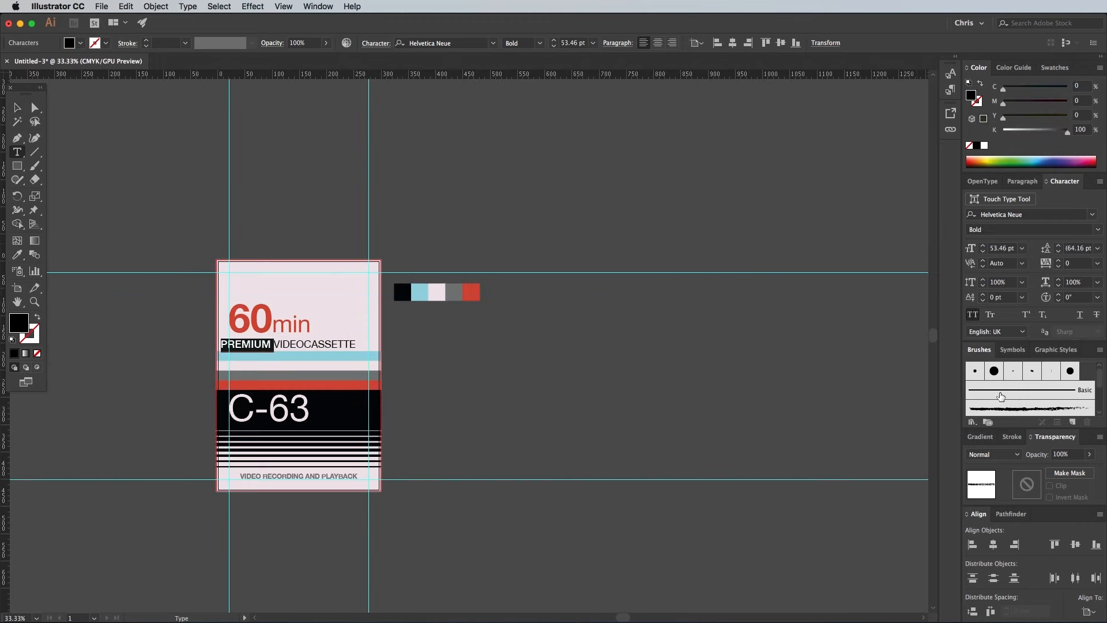
- Align the text "PREMIUM VIDEOCASSETTE", with PREMIUM in bold, to the left margin guide beneath 60min and scale it down slightly
key("Escape")
key("super+equal")
key("super+equal")
key("super+equal")
left_click_drag(388, 340, 413, 340)
left_click_drag(692, 317, 623, 319)
key("Up")
key("Up")
key("Up")
key("Up")
key("Up")
- Nudge the 60min text down closer to the PREMIUM VIDEOCASSETTE line
left_click(394, 276)
key("Down")
key("Down")
key("Down")
key("Down")
key("Down")
key("Down")
key("Down")
key("Down")
key("Down")
key("Down")
key("Down")
key("Down")
key("Down")
key("Down")
key("Down")
left_click(178, 280)
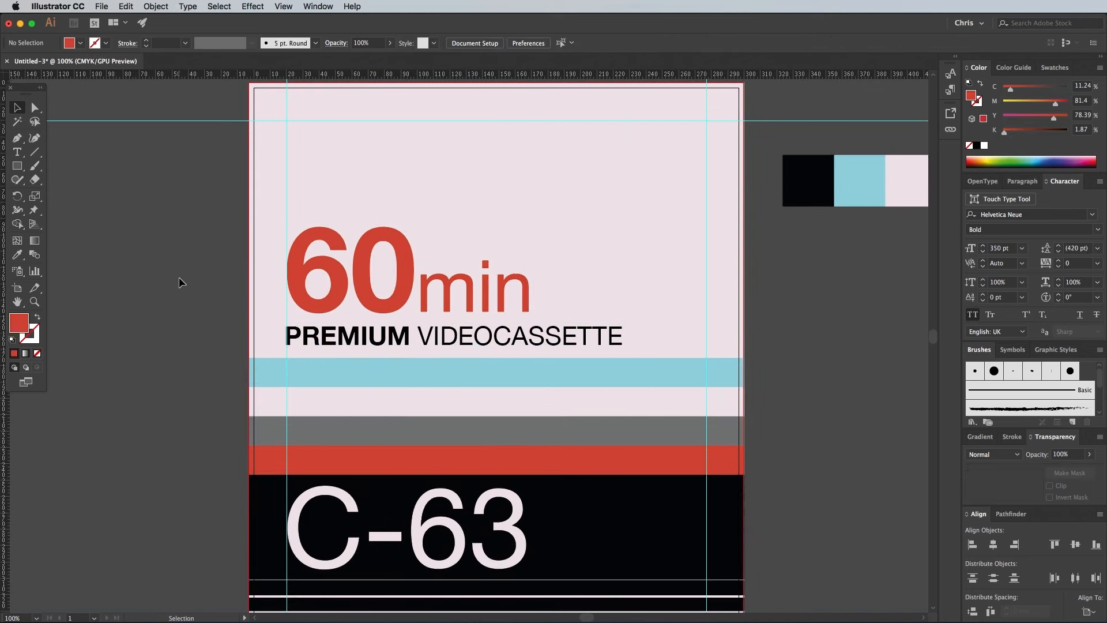
- Draw a square filled with the palette's grey against the right margin guide, level with the 60min text
key("m")
scroll(524, 280, "right", 3)
left_click(862, 180, "super")
left_click_drag(216, 226, 547, 305)
key("v")
triple_click(815, 329)
- Add a bold letter "A" over the grey square and fill it with the palette's pale pink
left_click_drag(289, 277, 539, 247)
type("A")
key("Escape")
key("i")
left_click(815, 180)
key("v")
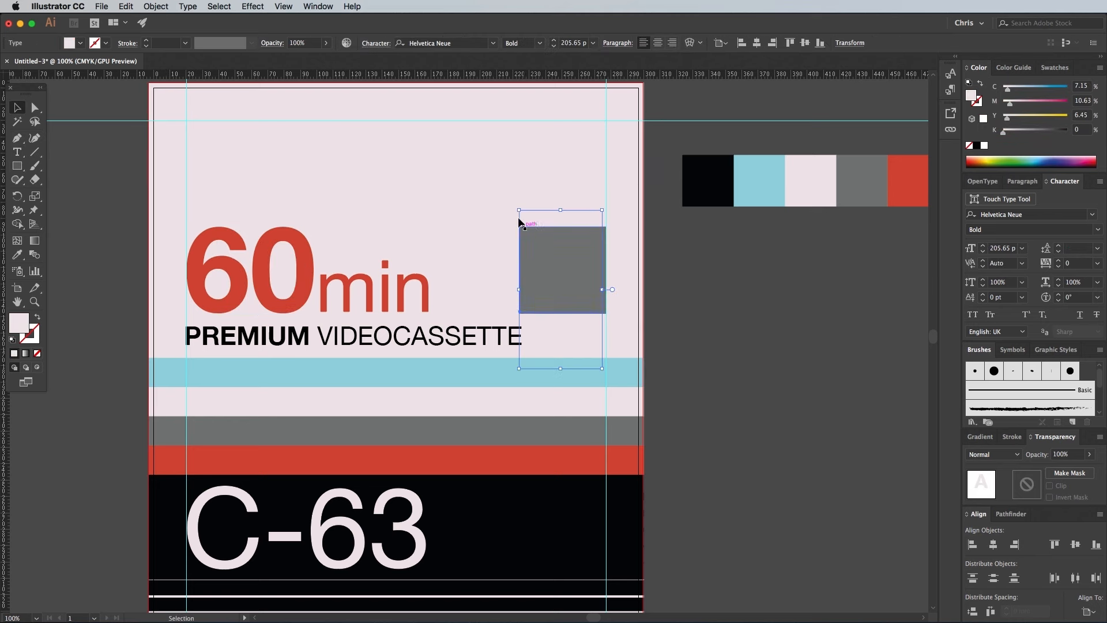
- Bring the pale pink letter A in front of the grey square and scale it down to fit inside
right_click(543, 250)
mouse_move(576, 407)
left_click(790, 408)
left_click_drag(519, 210, 534, 231)
- Centre the letter A on the grey square horizontally and vertically, and nudge it down to the square's visual middle
left_click(555, 230, "shift")
left_click(555, 229)
left_click(993, 543)
left_click(1075, 545)
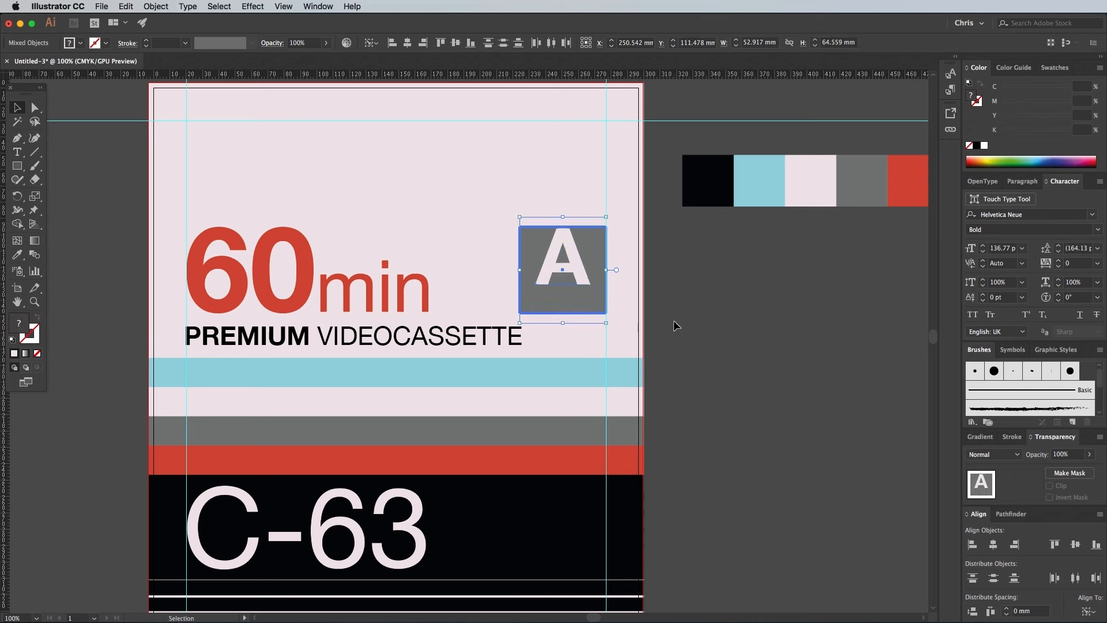
left_click(674, 321)
left_click(574, 269)
left_click(722, 296)
left_click(577, 274)
left_click(717, 296)
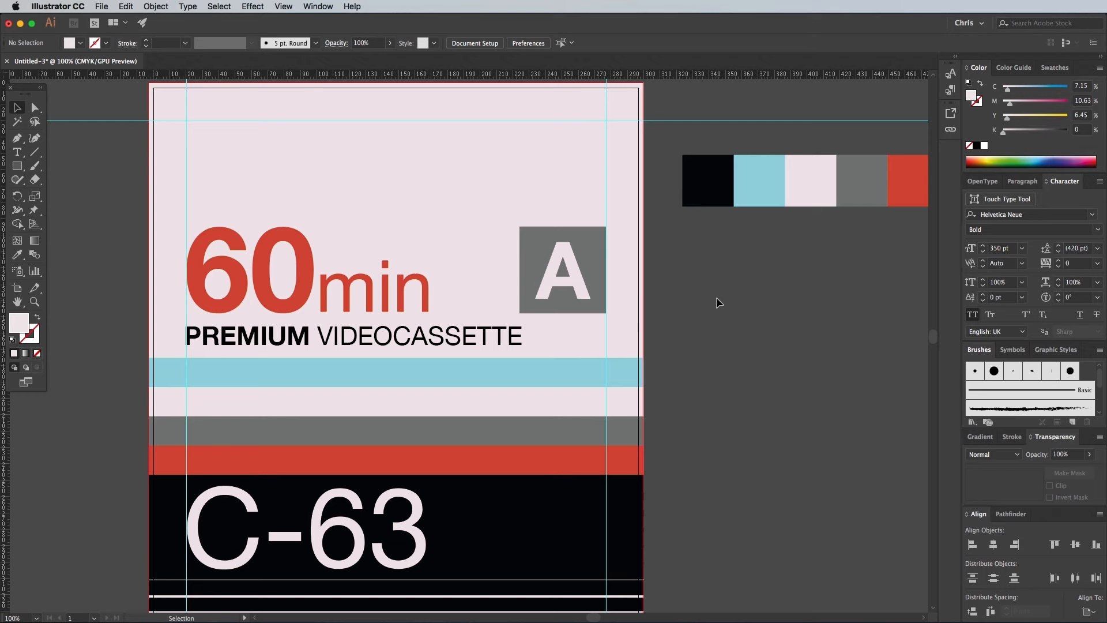
- Add the text "SPOONVISION" at 100 pt above the poster
scroll(427, 336, "up", 3)
scroll(428, 337, "left", 4)
left_click(15, 150)
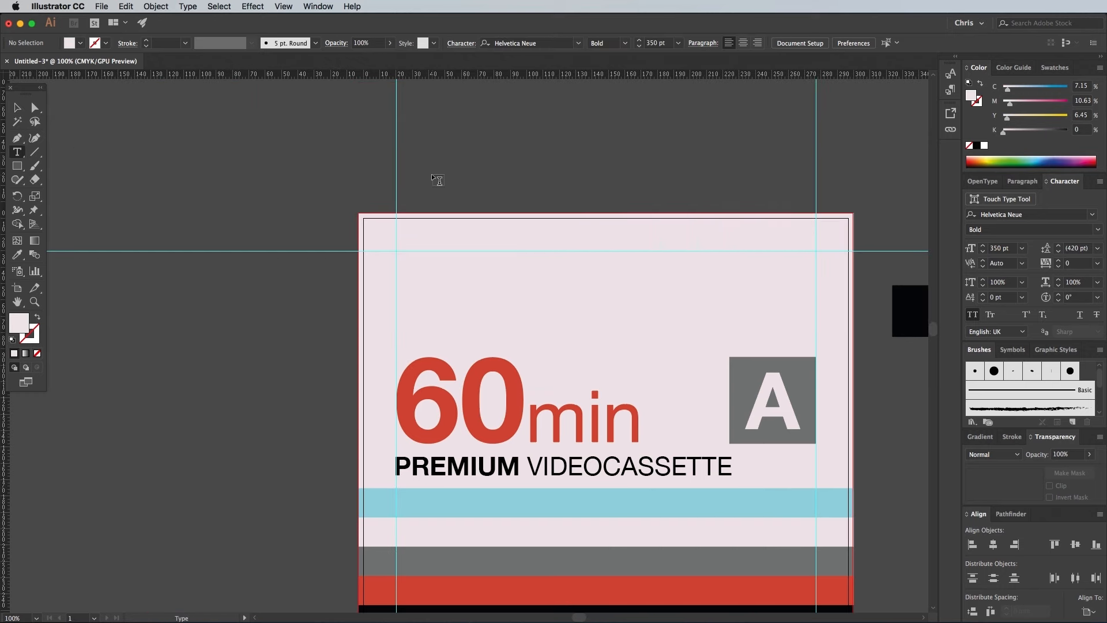
left_click(433, 176)
double_click(995, 248)
type("100")
key("Return")
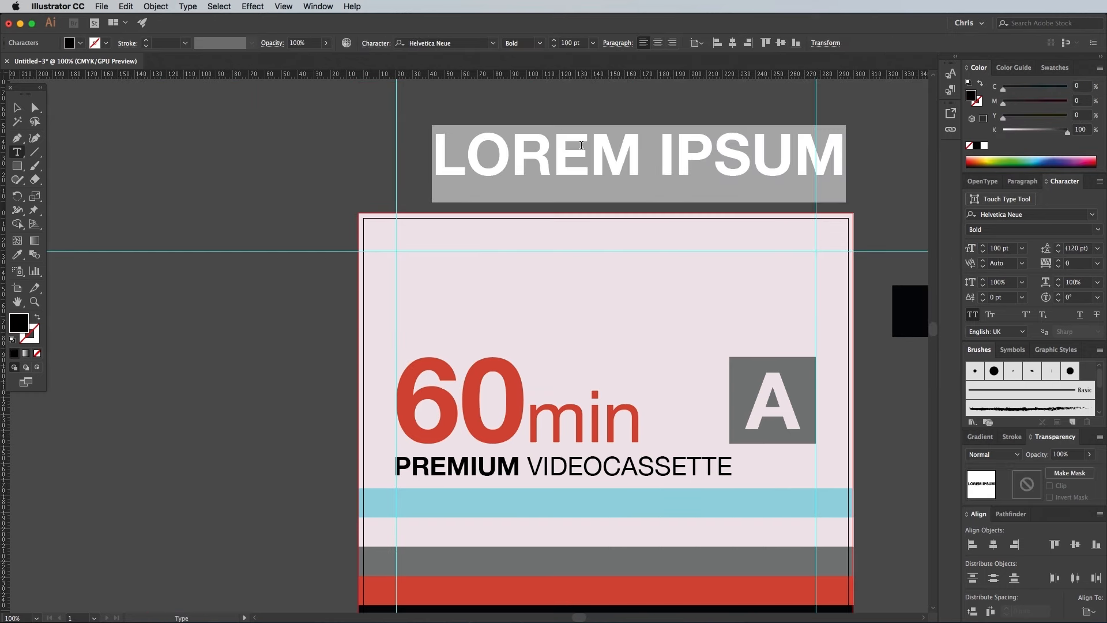
type("SPOONVISION")
- Set SPOONVISION to Helvetica Neue Condensed Bold and move it onto the poster where the upper and left margin guides meet
key("super+a")
left_click(1092, 213)
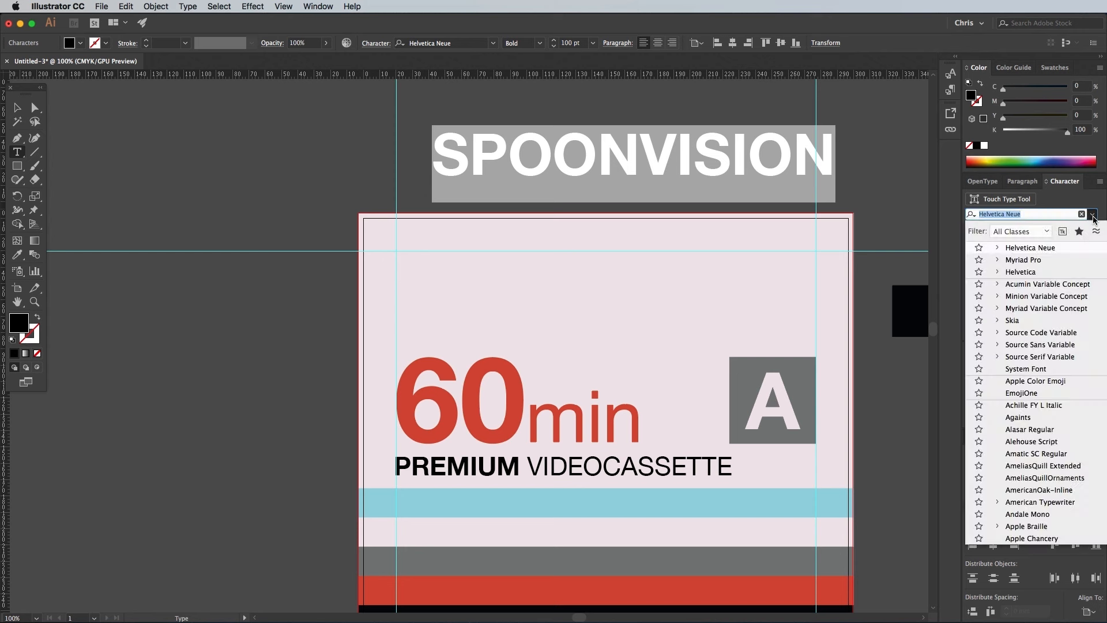
left_click(1048, 249)
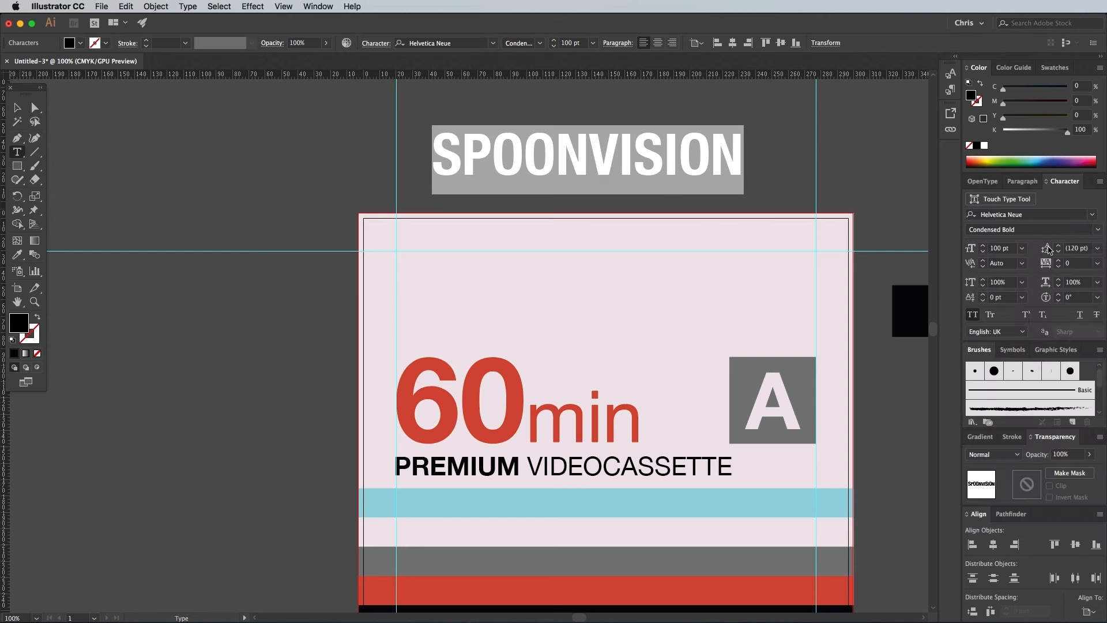
left_click(16, 107)
left_click_drag(494, 143, 454, 269)
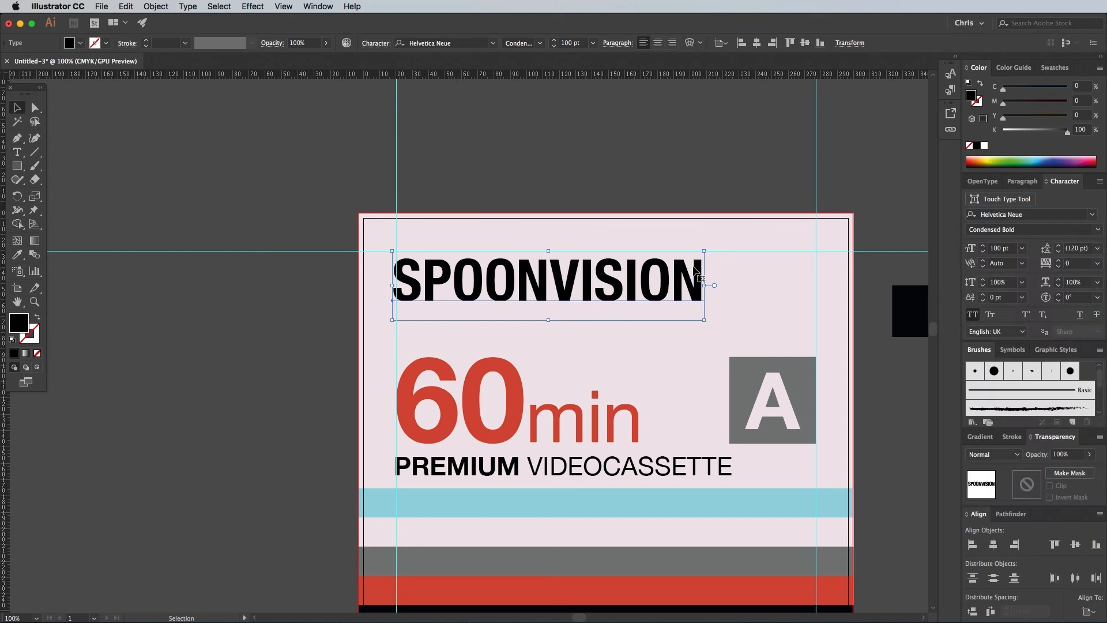
left_click(586, 172)
- Below the palette, create a circle about 12 mm wide and a smaller one about 4.6 mm to its left, both in the palette's light blue
scroll(645, 177, "down", 2)
scroll(646, 176, "right", 2)
scroll(645, 177, "down", 3)
scroll(645, 177, "right", 5)
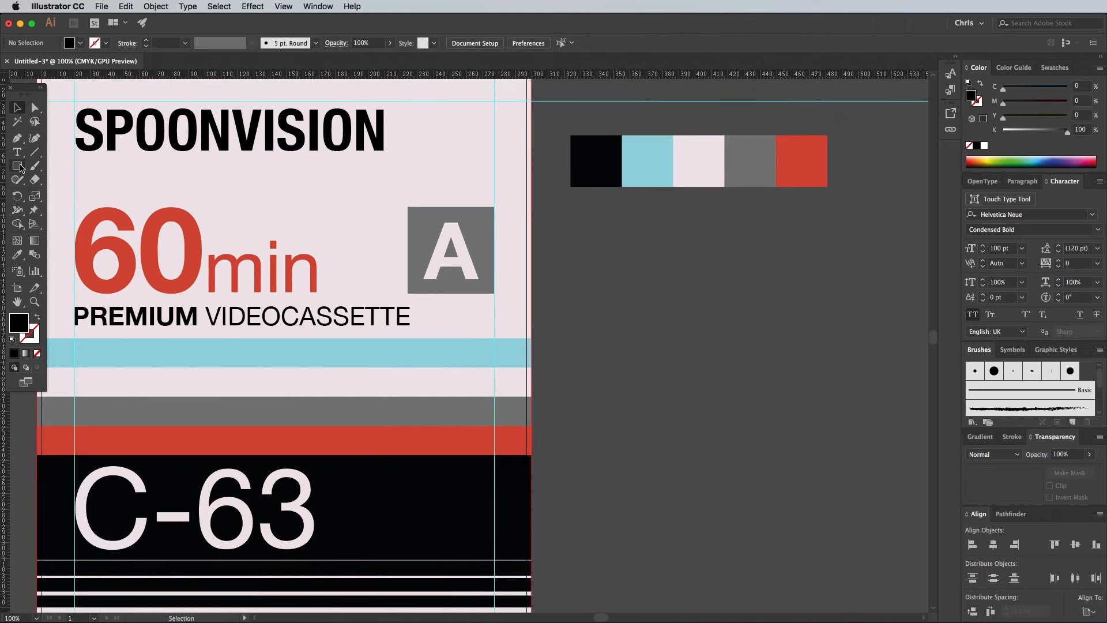
left_click_drag(19, 167, 37, 195)
left_click(638, 185, "super")
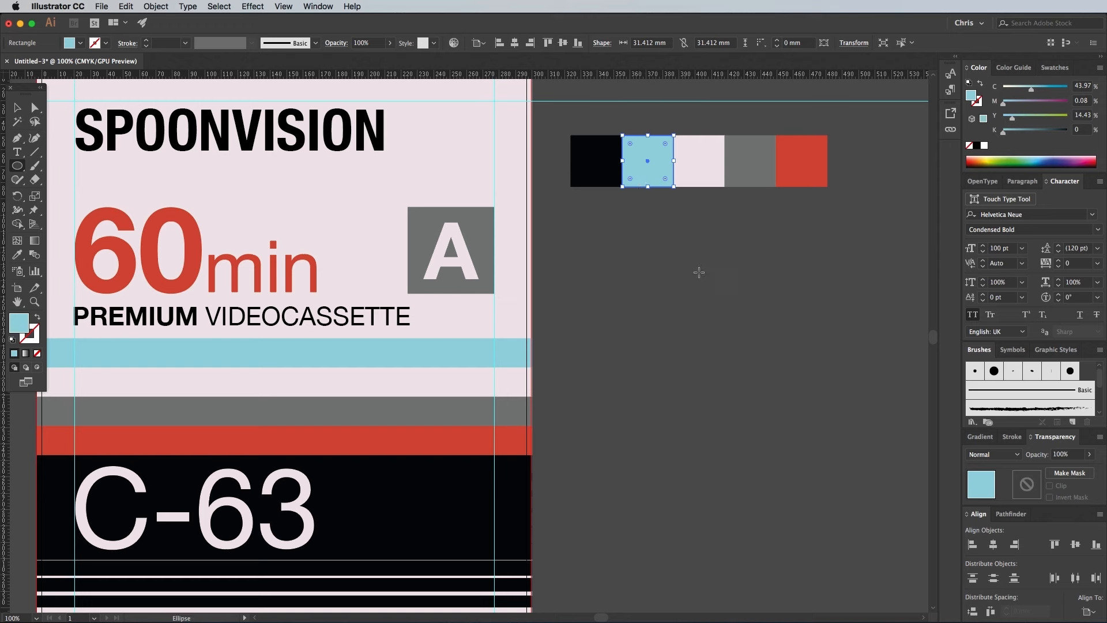
scroll(715, 285, "right", 2)
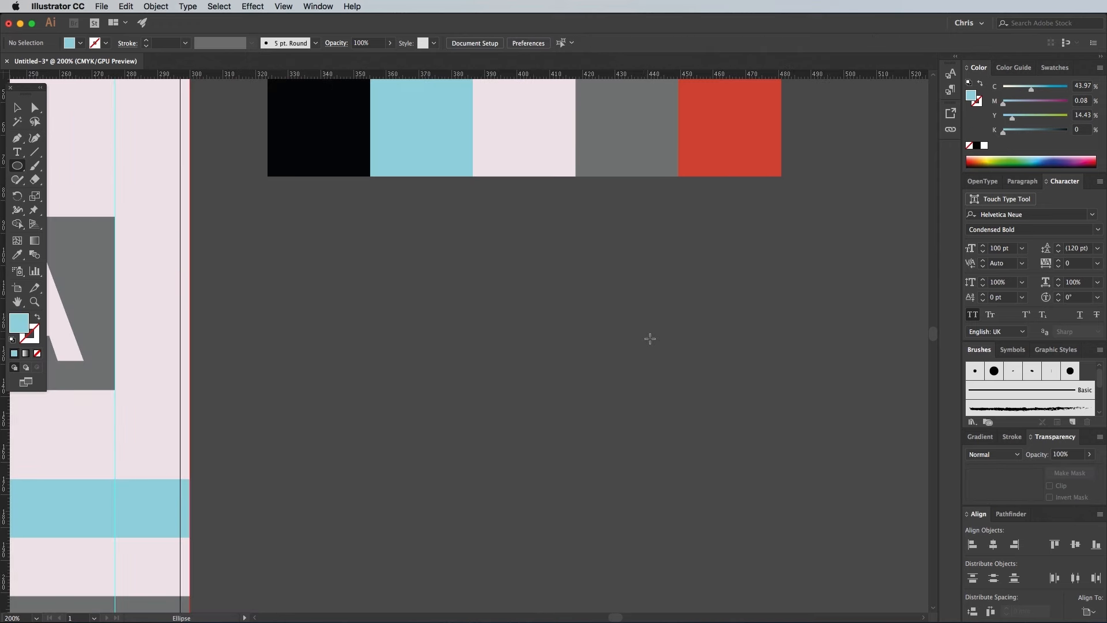
left_click_drag(652, 339, 263, 348)
- Make a blend between the small and the large light blue circle
left_click(17, 108)
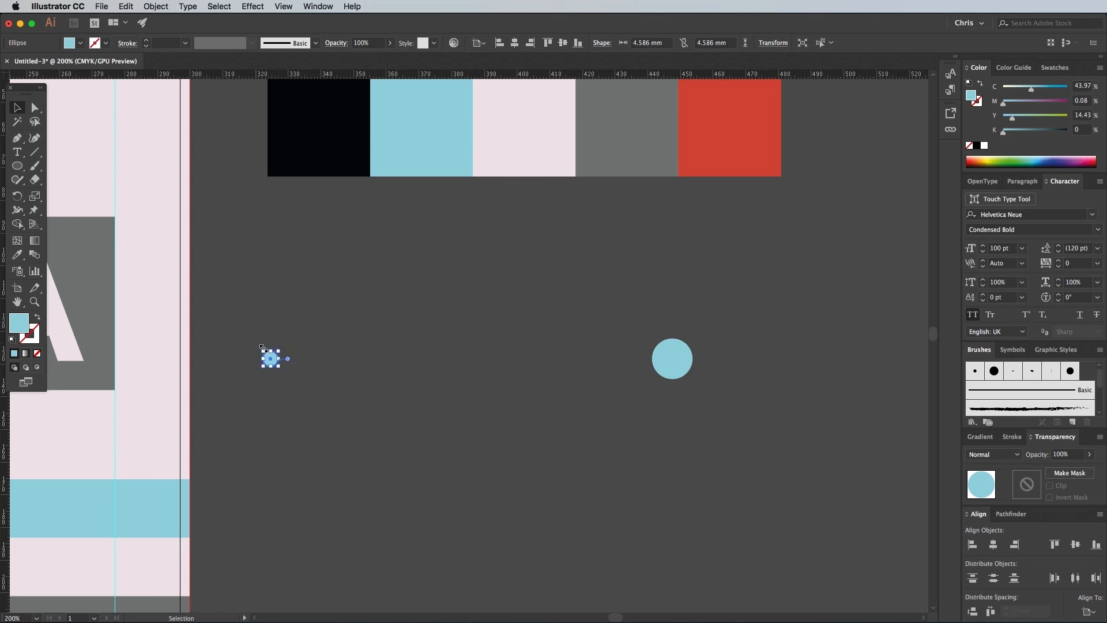
left_click(672, 350, "shift")
left_click(155, 6)
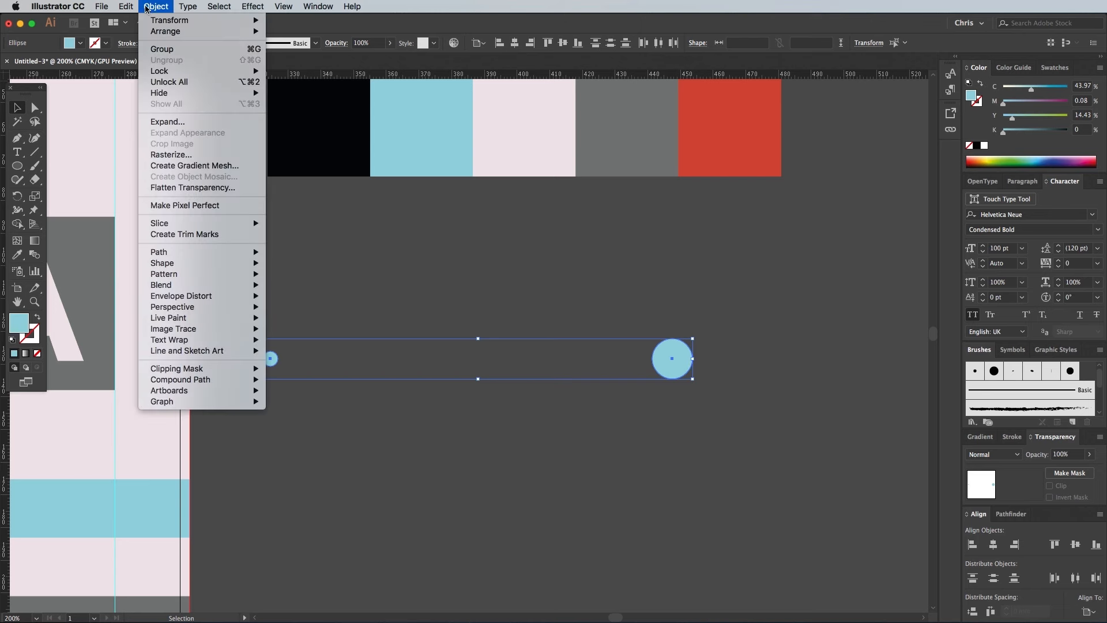
mouse_move(190, 285)
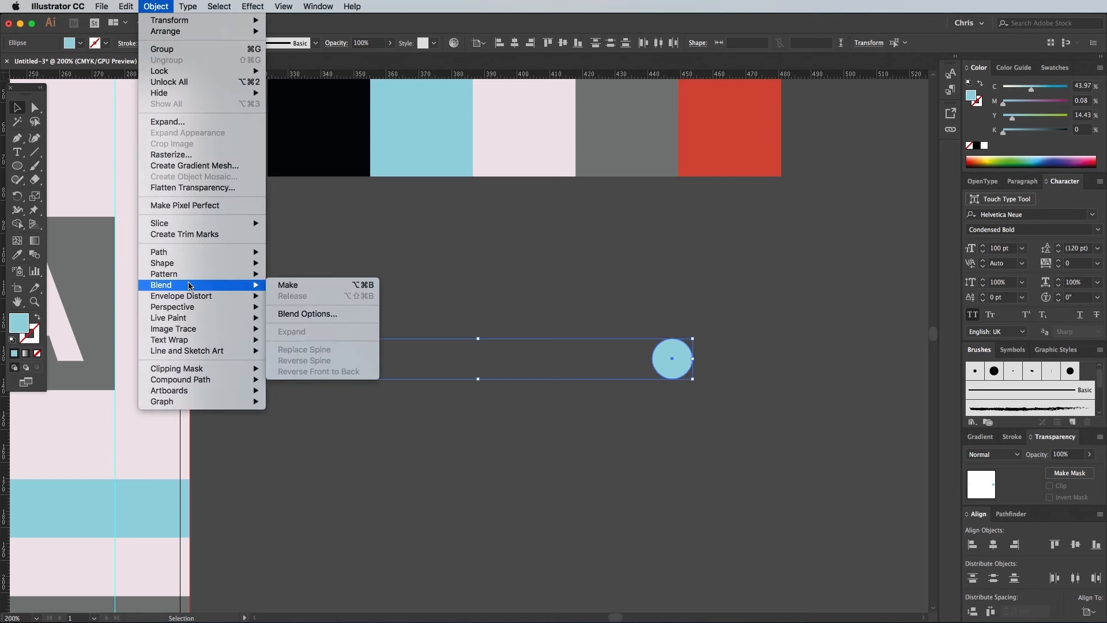
left_click(285, 286)
- Set the circle blend's spacing to 8 specified steps
left_click(155, 6)
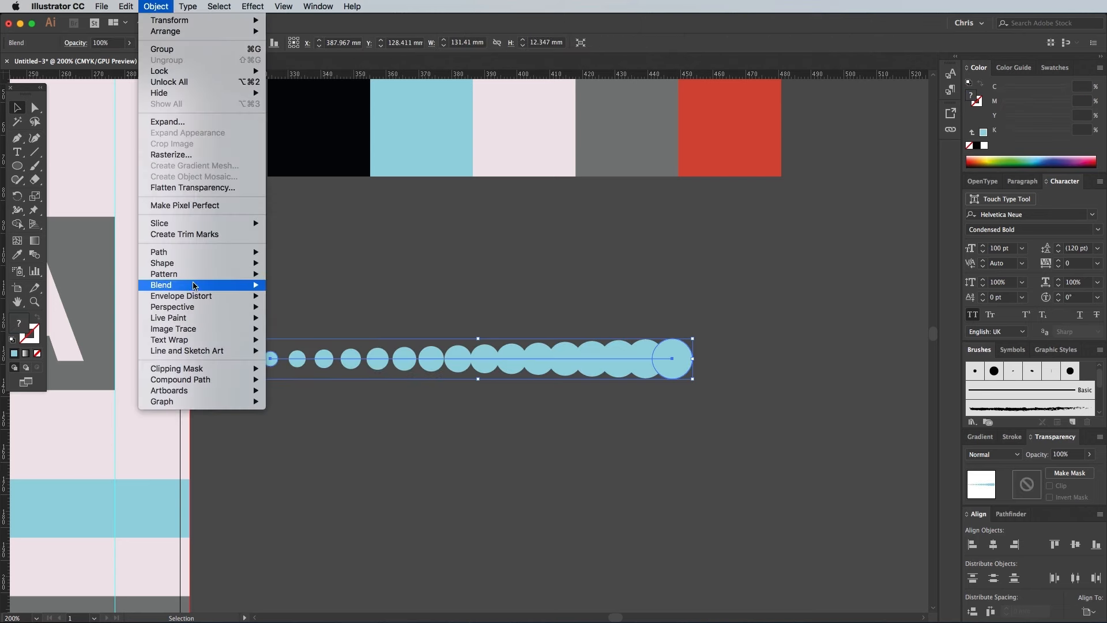
mouse_move(191, 285)
left_click(307, 314)
left_click(688, 427)
left_click(686, 445)
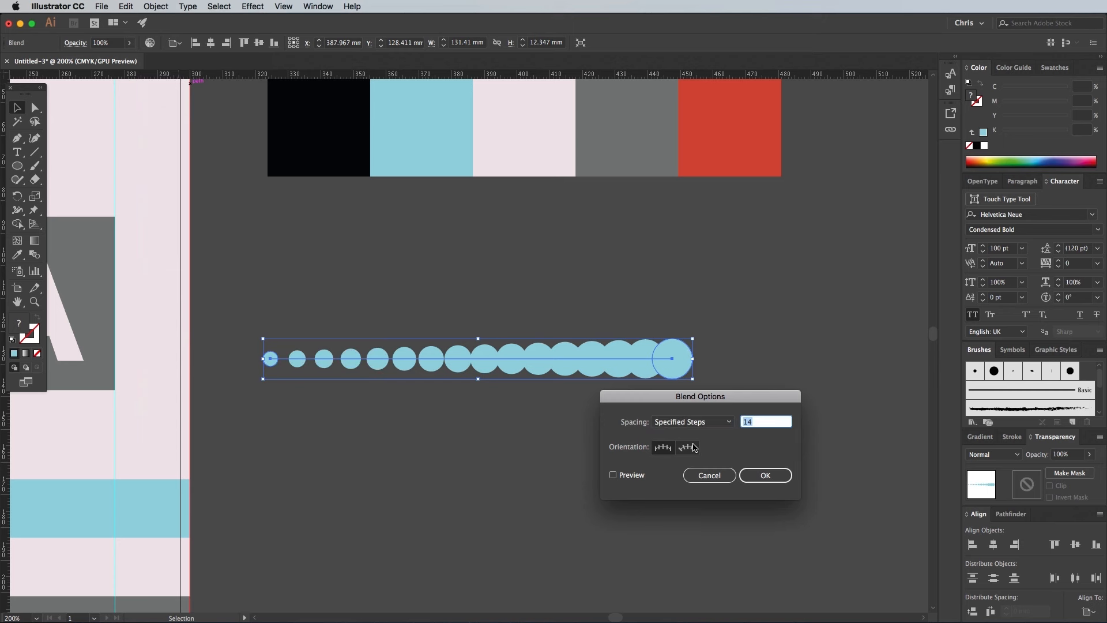
left_click(639, 474)
double_click(779, 423)
type("8")
key("Tab")
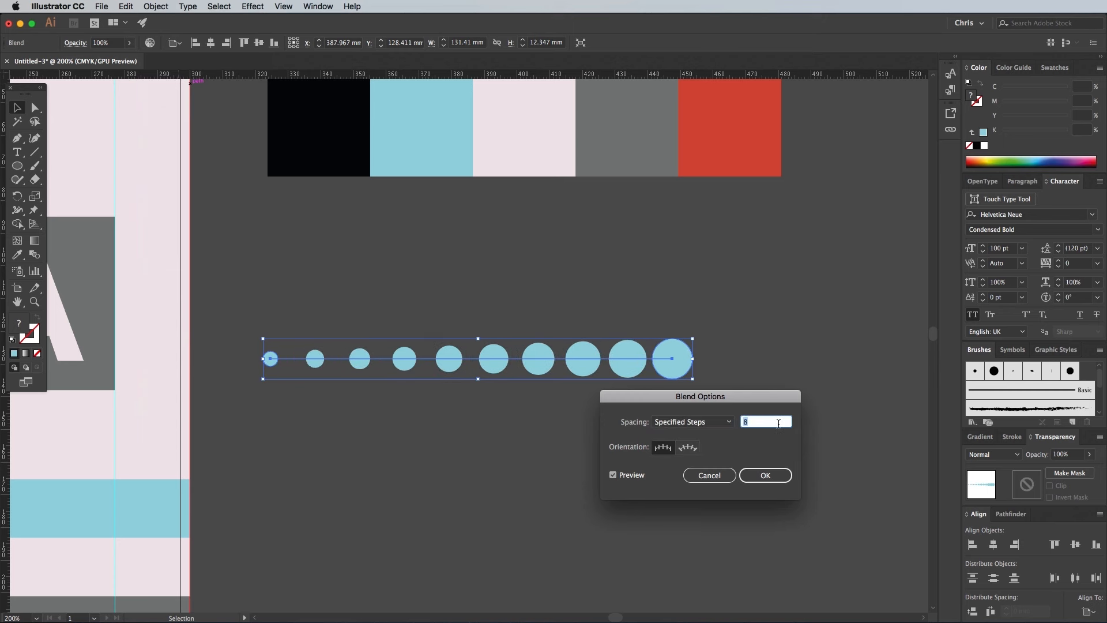
left_click(762, 475)
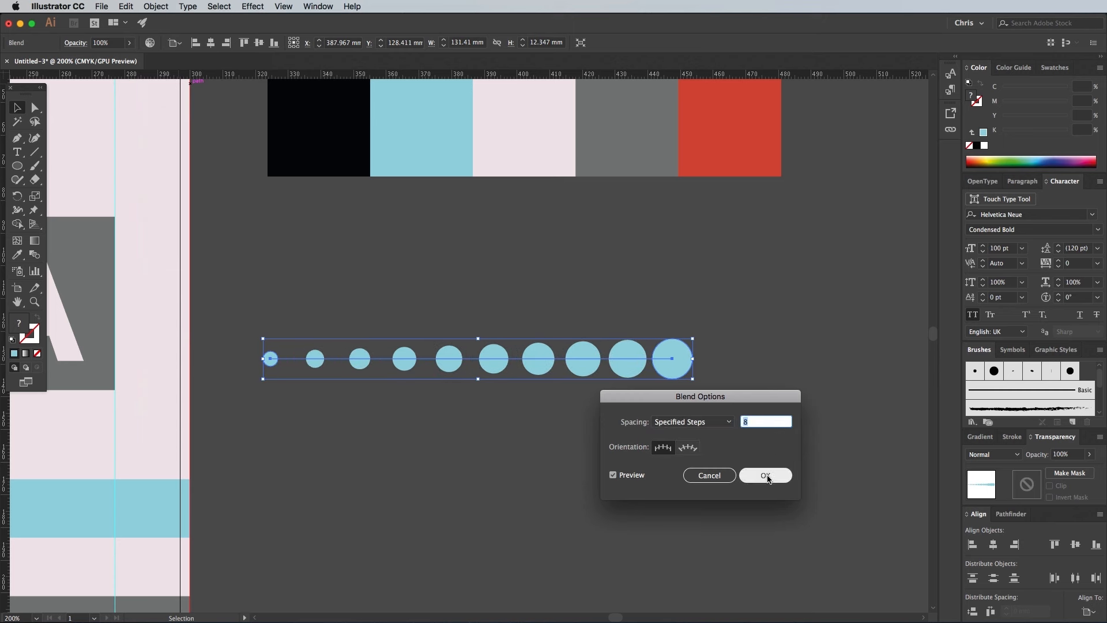
- Expand the blend's object and fill, and ungroup the resulting circles
left_click(155, 6)
left_click(179, 118)
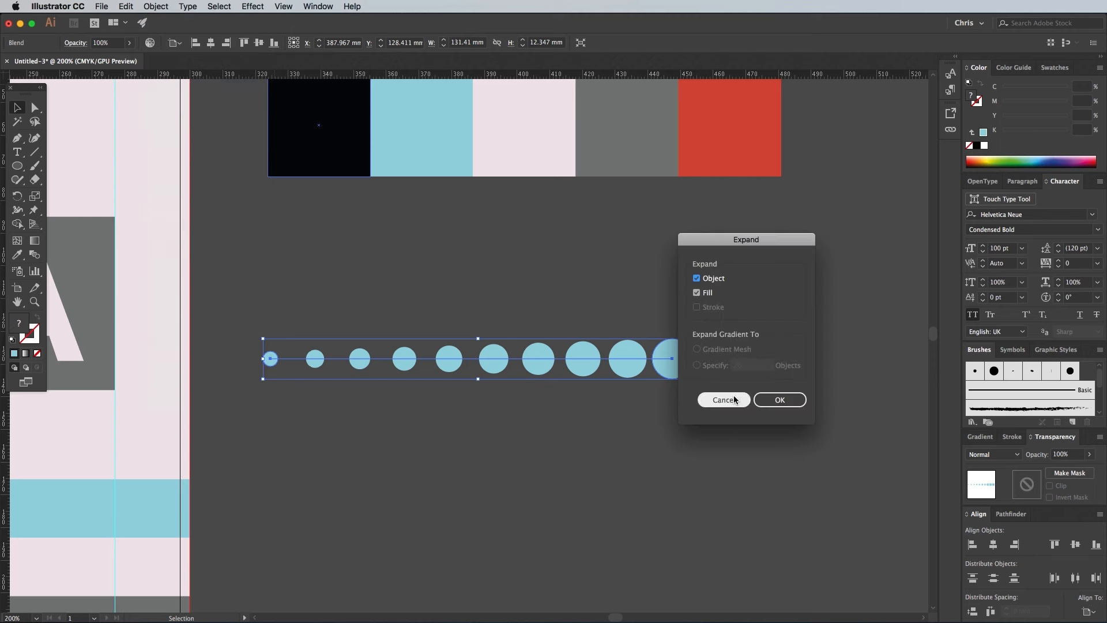
left_click(779, 399)
right_click(640, 362)
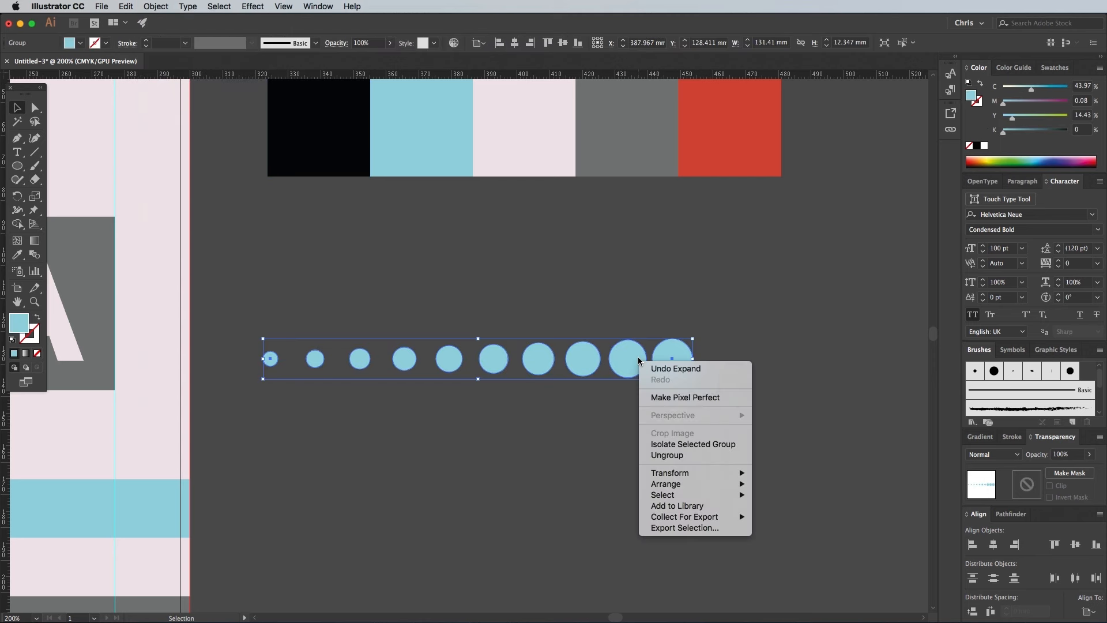
left_click(684, 456)
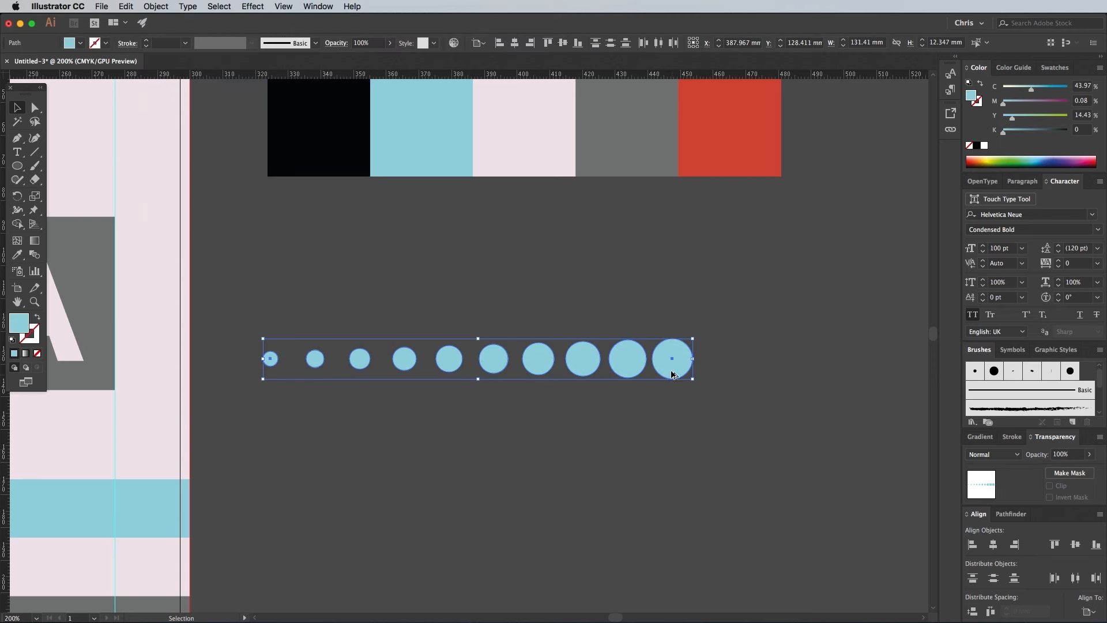
- Duplicate the row of circles straight down and repeat the copy to make six evenly spaced rows
left_click_drag(672, 373, 674, 416)
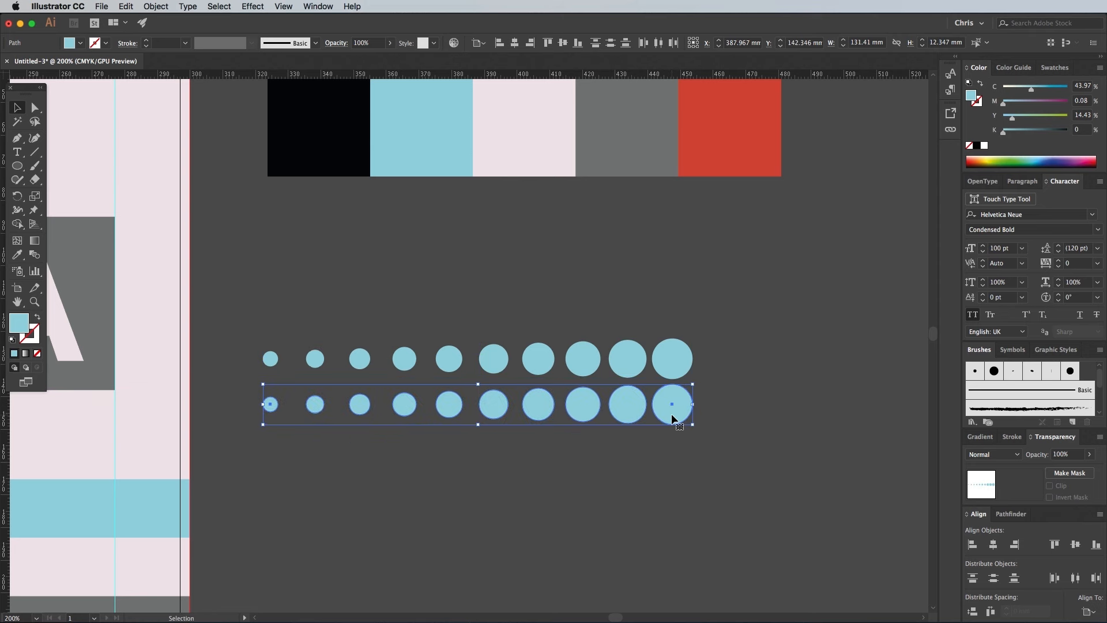
key("super+d")
key("super+d")
key("super+d")
key("super+d")
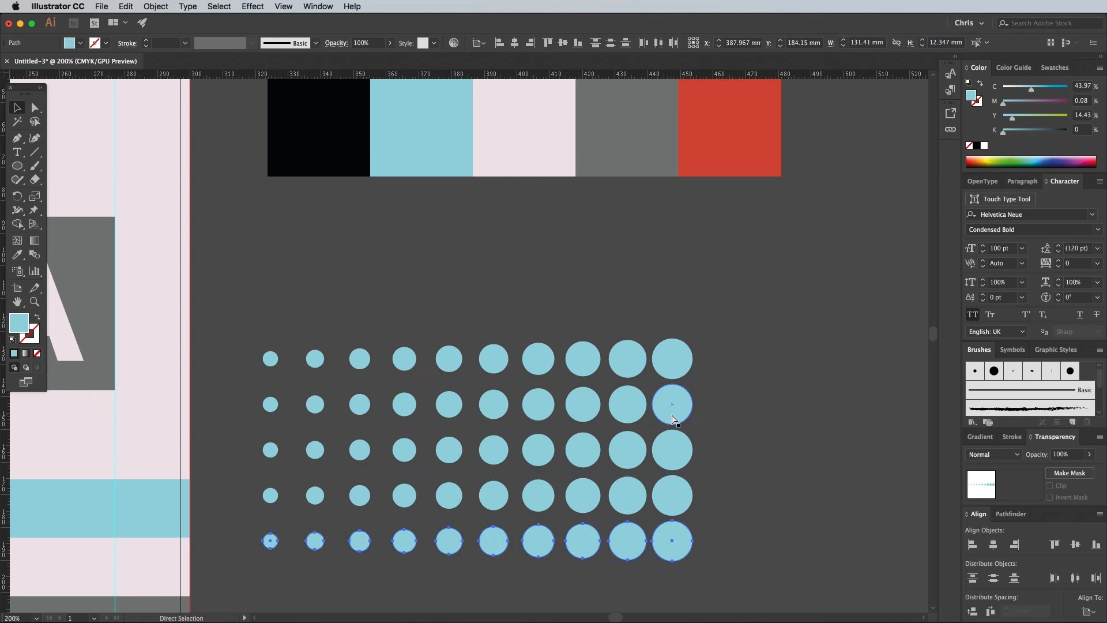
- Delete differing numbers of the smallest circles from every row except the first, giving the pattern a ragged left edge
scroll(673, 420, "down", 1)
scroll(673, 419, "down", 2)
scroll(673, 420, "left", 2)
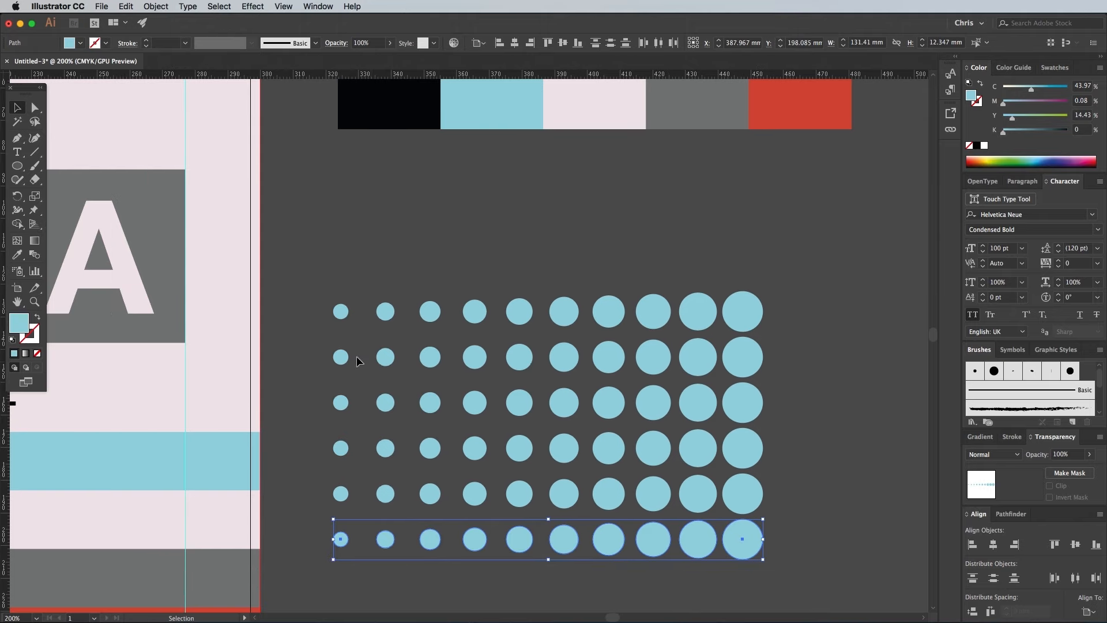
left_click_drag(580, 341, 305, 378)
key("Delete")
left_click_drag(378, 455, 444, 459)
key("Delete")
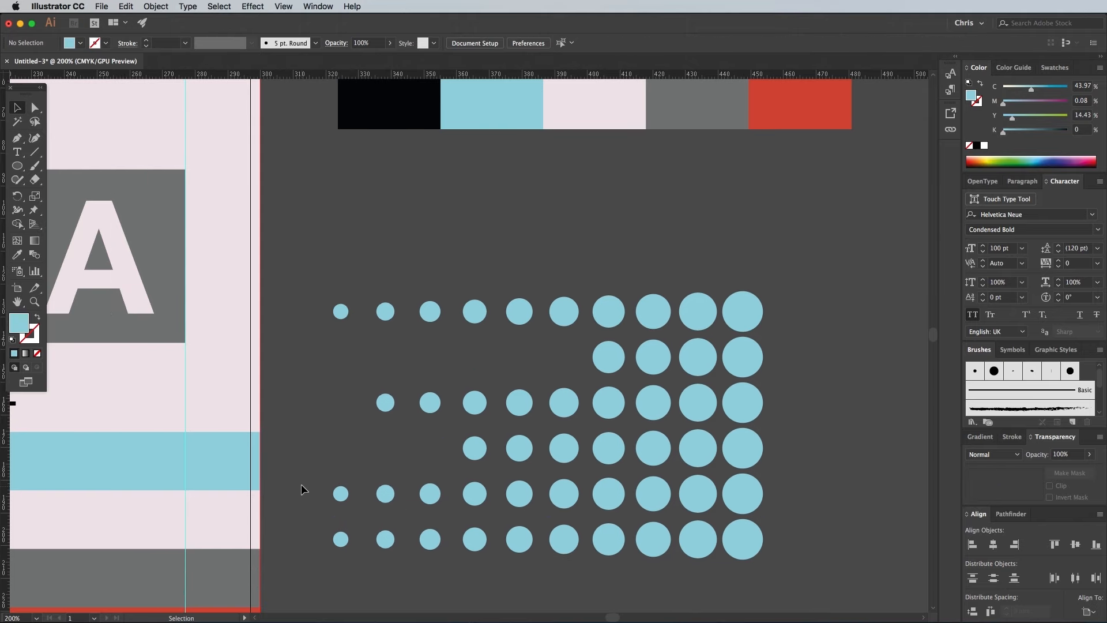
left_click_drag(493, 499, 495, 501)
key("Delete")
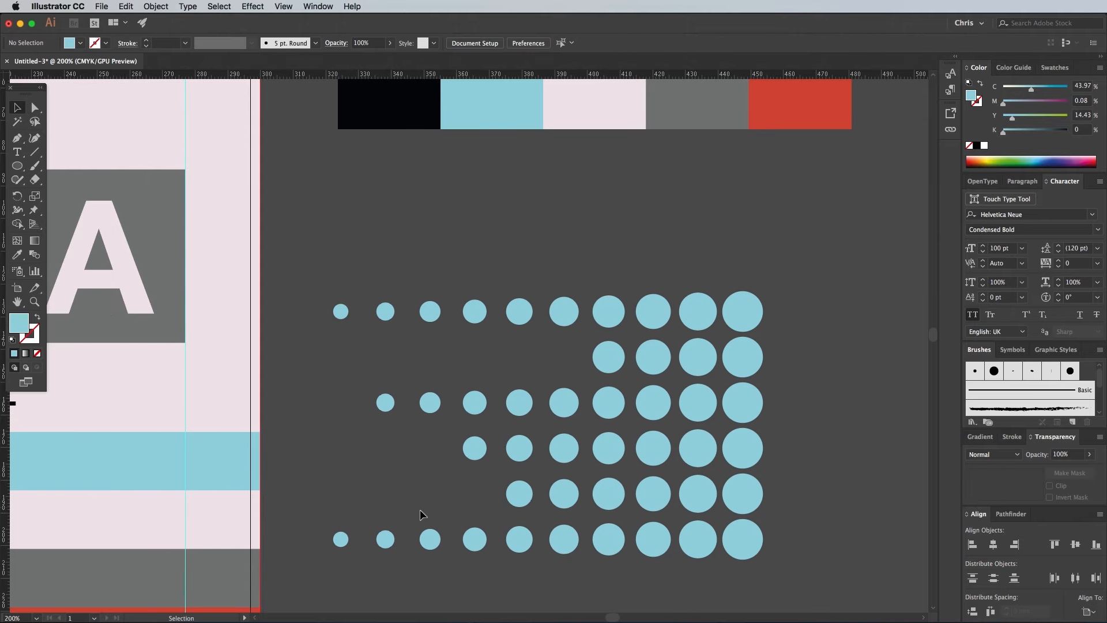
- Group the circles and place the pattern on the poster at the upper-right corner of the margin guides, about 90 mm wide
key("super+minus")
key("super+a")
right_click(612, 384)
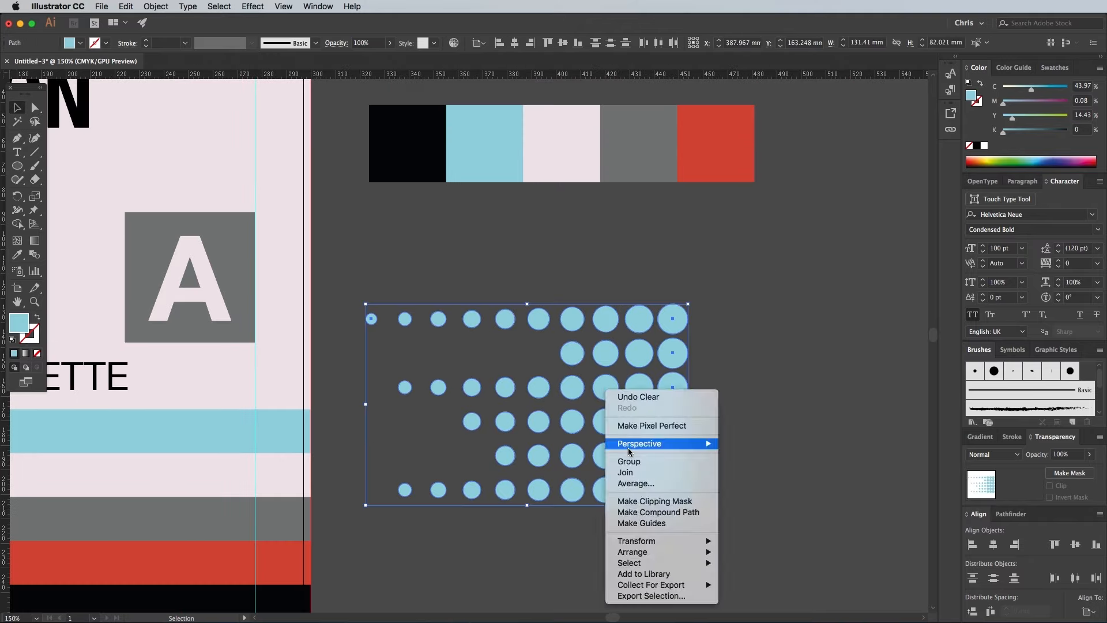
left_click(628, 455)
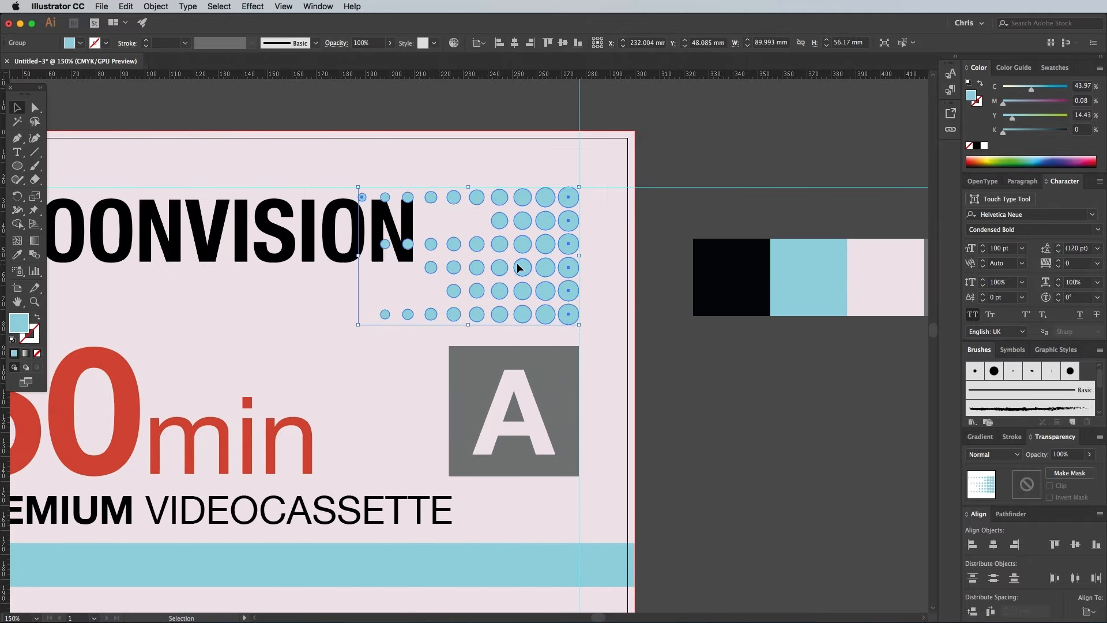
scroll(430, 297, "left", 5)
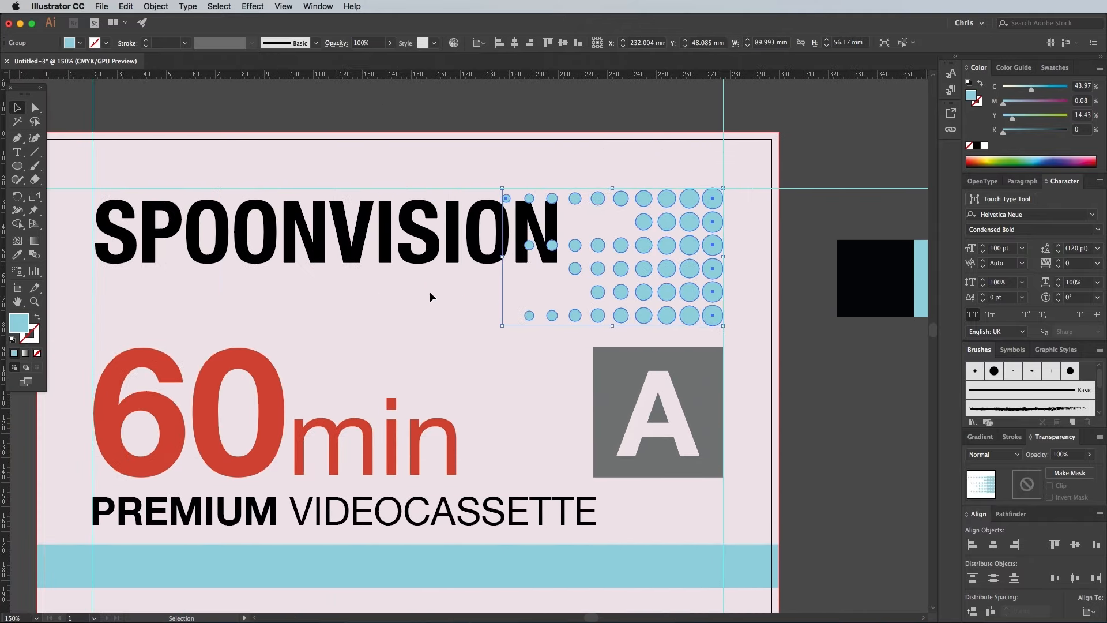
- Scale down the dot pattern and the SPOONVISION text and reposition the text lower so the two sit side by side
left_click_drag(538, 324, 545, 312)
left_click_drag(440, 242, 440, 262)
left_click_drag(596, 205, 571, 213)
left_click_drag(570, 213, 561, 216)
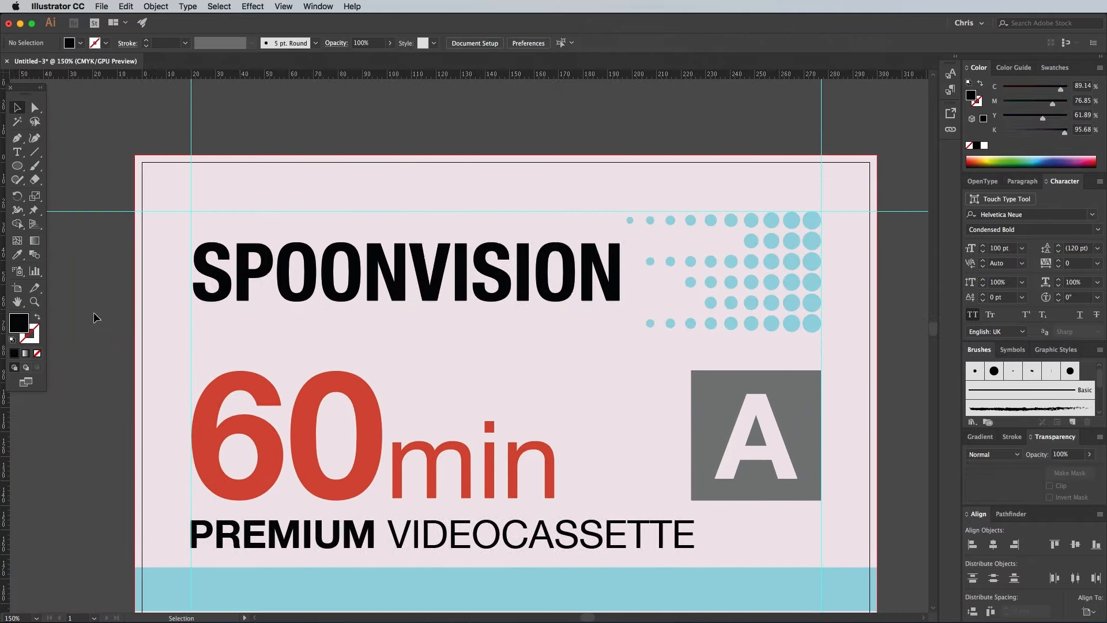
- Delete the colour palette swatches beside the poster
key("super+minus")
key("super+minus")
scroll(111, 318, "down", 5)
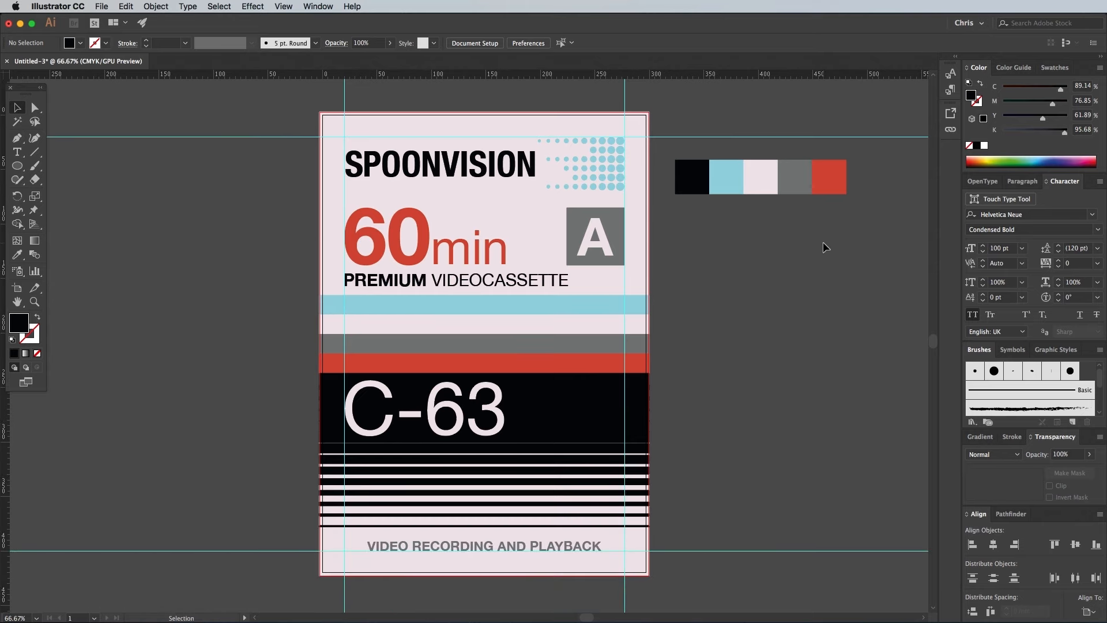
left_click(683, 161)
key("Delete")
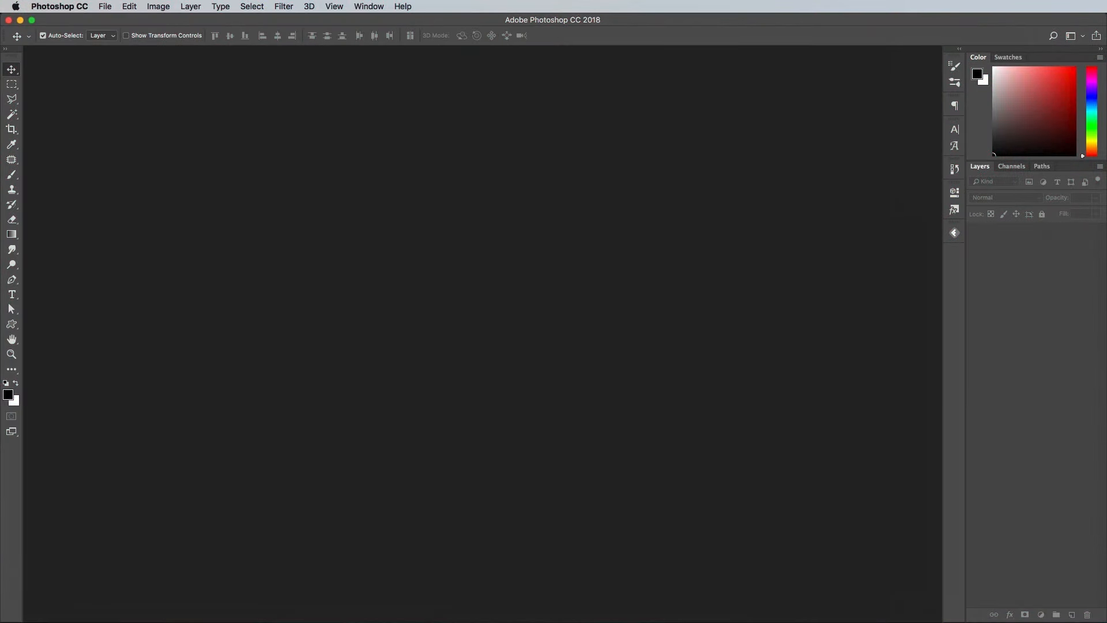
- In Photoshop, open VHS-Poster.ai and import its page in RGB Color at 300 pixels/inch
left_click(105, 6)
left_click(115, 32)
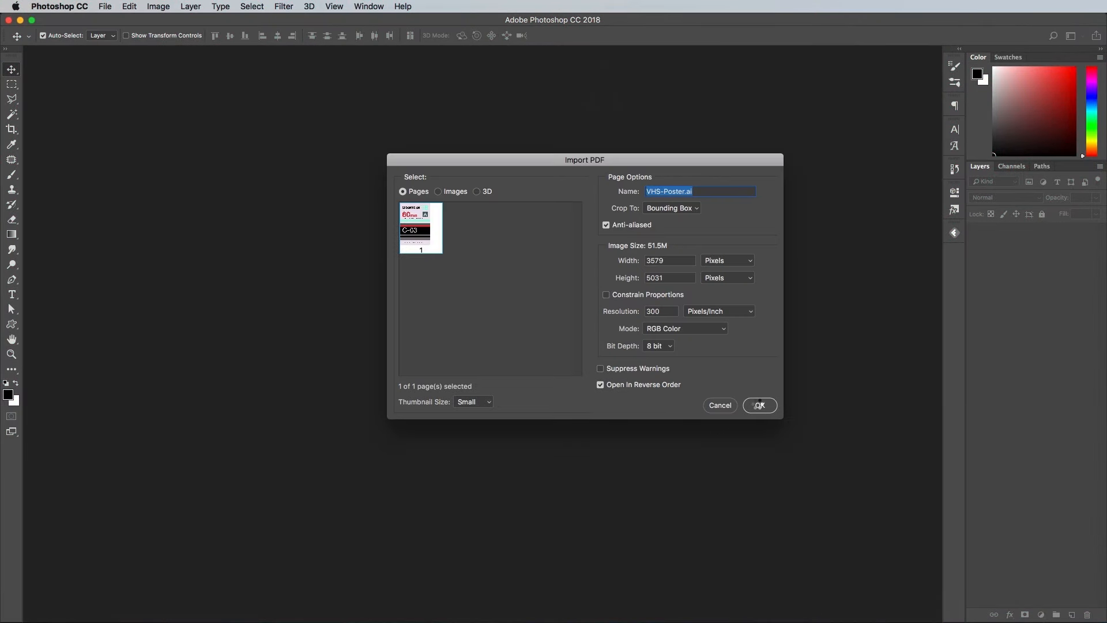
left_click(760, 405)
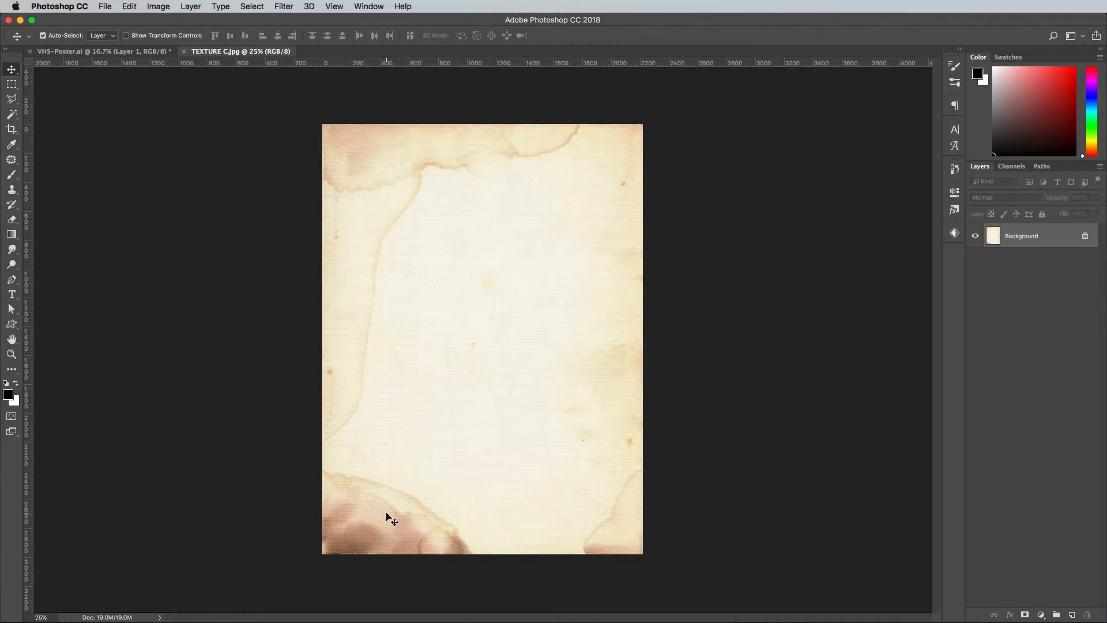
- Copy the whole TEXTURE C.jpg image, close it, and paste the texture into the VHS-Poster document
key("super+a")
key("super+c")
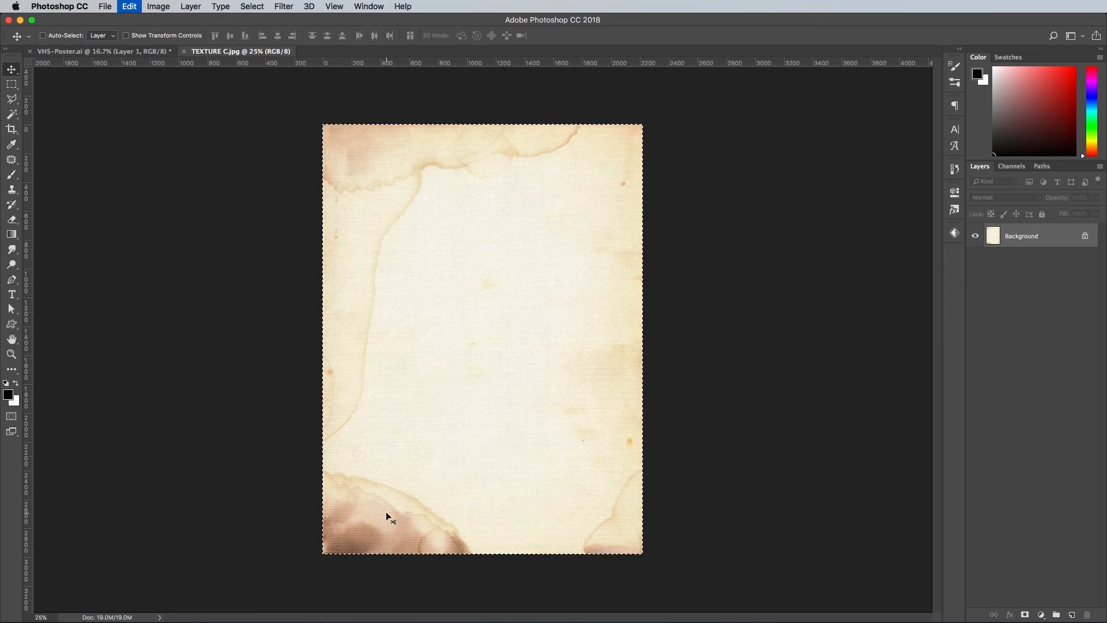
key("super+w")
key("super+v")
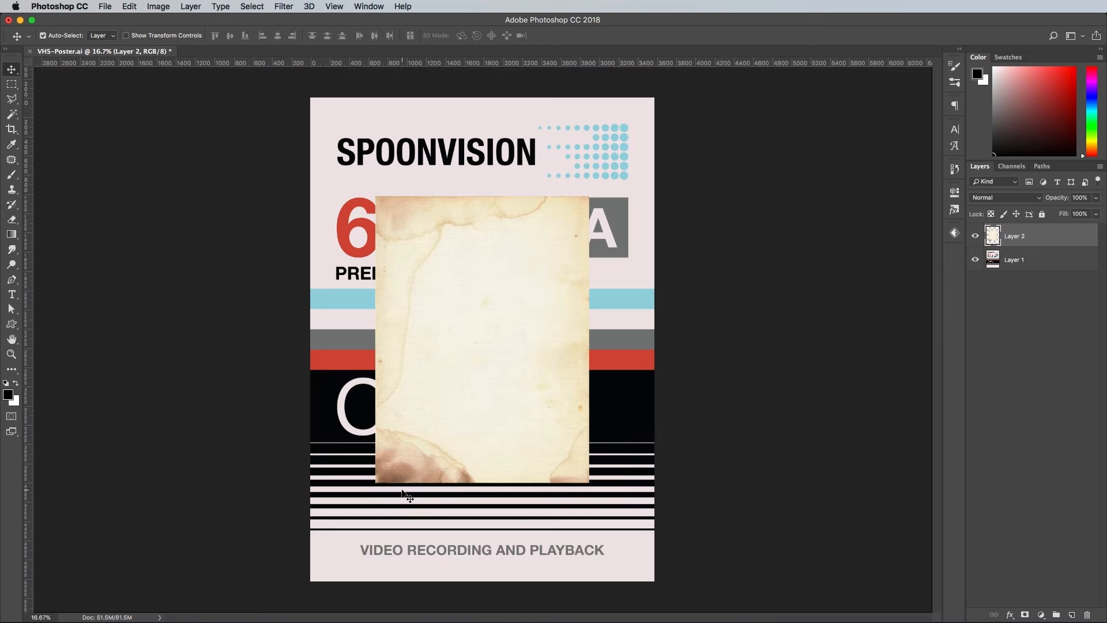
- Scale the pasted paper texture so it covers the whole poster from corner to corner
key("super+t")
left_click_drag(372, 191, 311, 98)
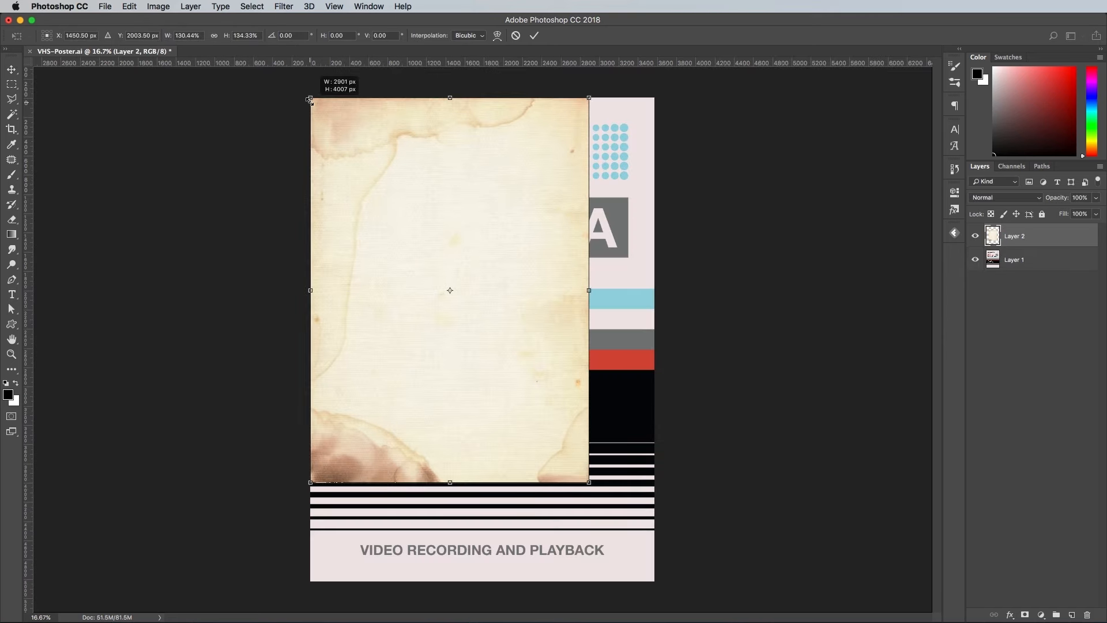
left_click_drag(587, 481, 658, 583)
key("Return")
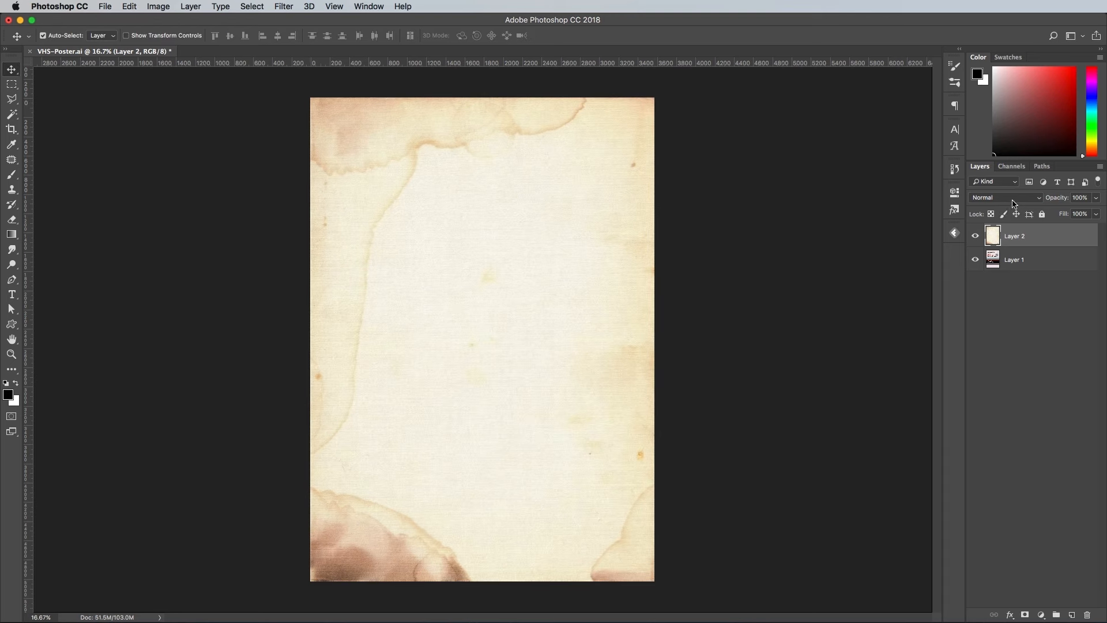
- Blend the paper texture layer into the poster with Multiply at 50% opacity
left_click(1014, 203)
left_click(1002, 231)
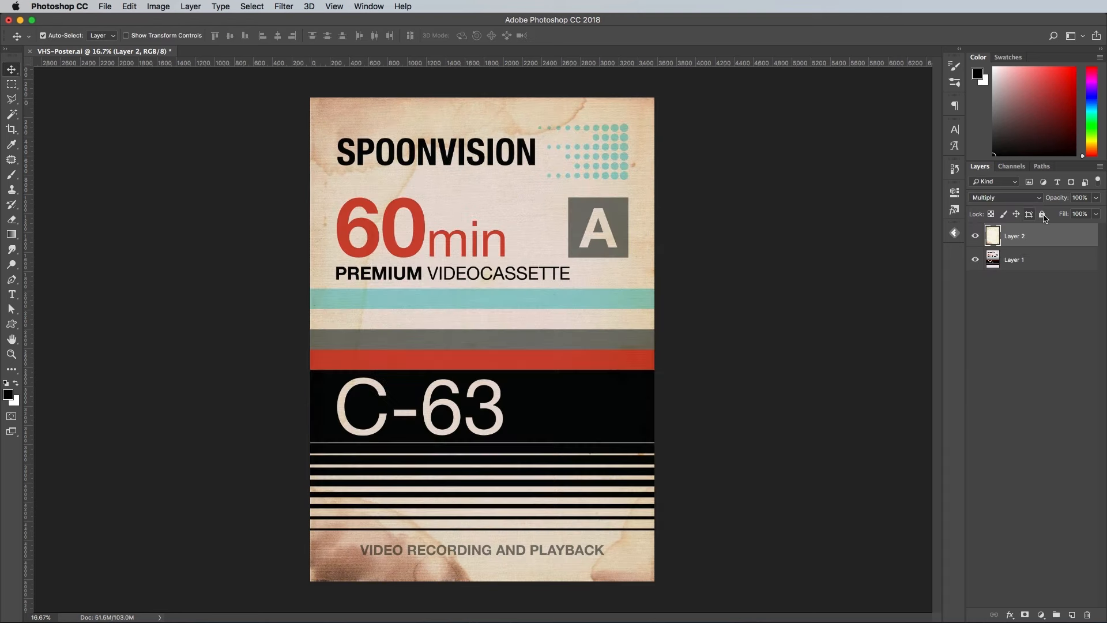
left_click_drag(1095, 215, 1077, 214)
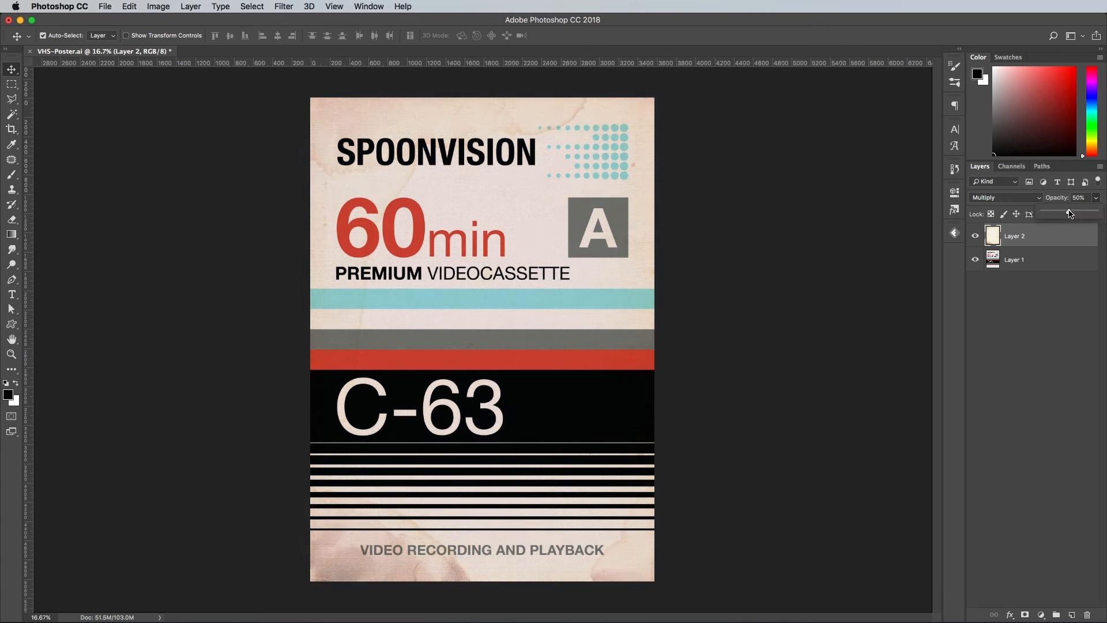
- Duplicate the paper texture layer and invert the copy's colours
left_click_drag(1053, 238, 1072, 615)
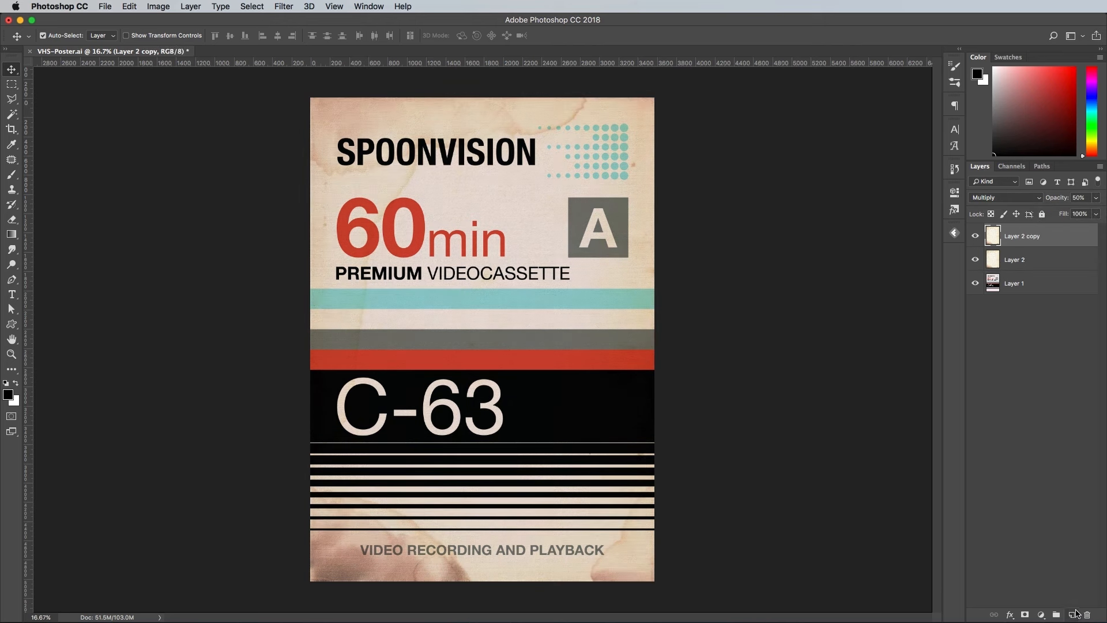
key("super+i")
- Set the inverted texture copy to Screen at 100% opacity and desaturate it
left_click(1006, 198)
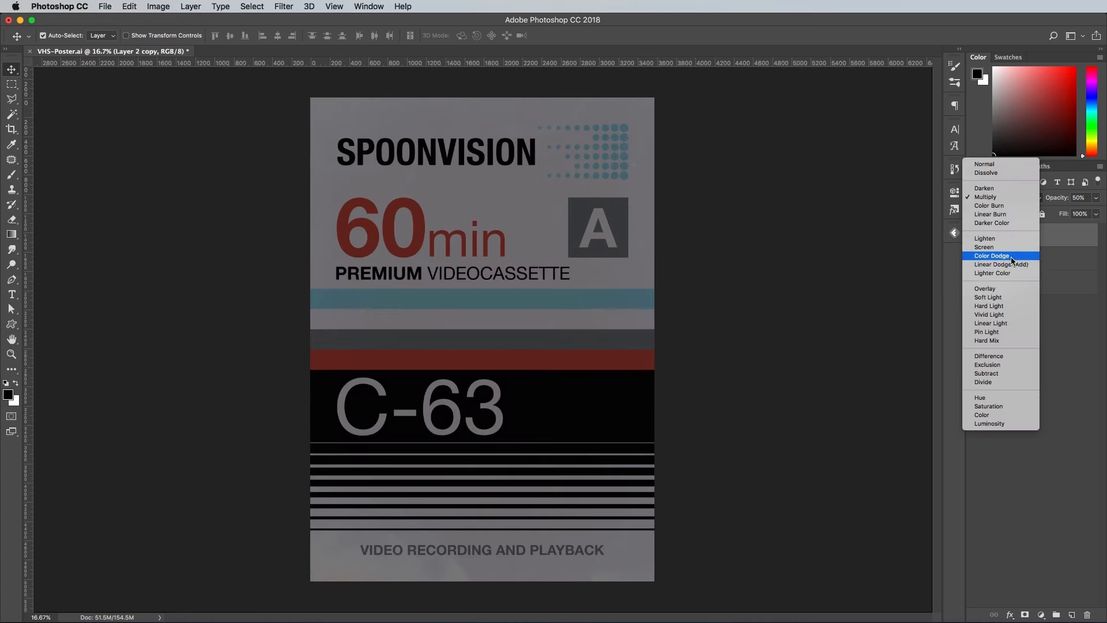
left_click(1004, 250)
left_click(1096, 197)
left_click_drag(1086, 212, 1100, 212)
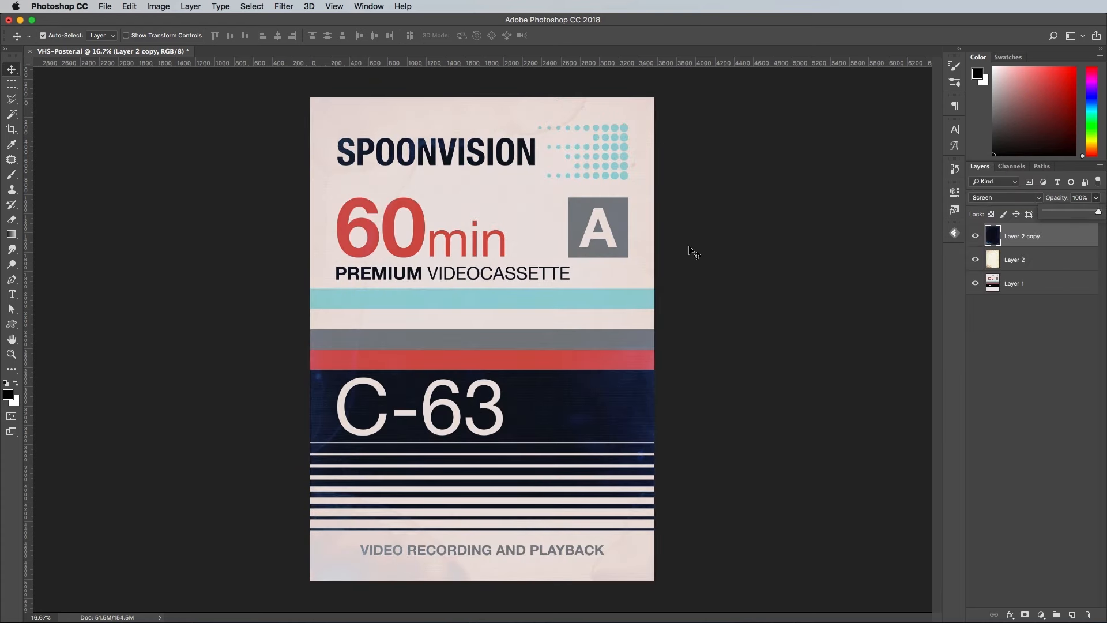
key("shift+super+u")
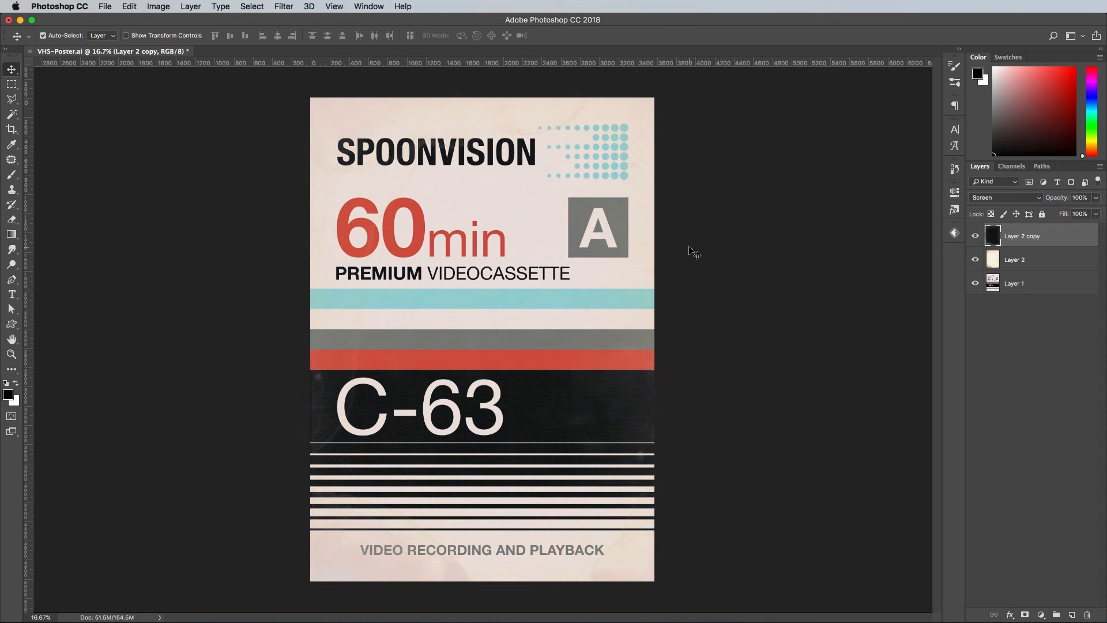
- Brighten the inverted texture copy with Levels by lowering the white input level to 197
key("super+equal")
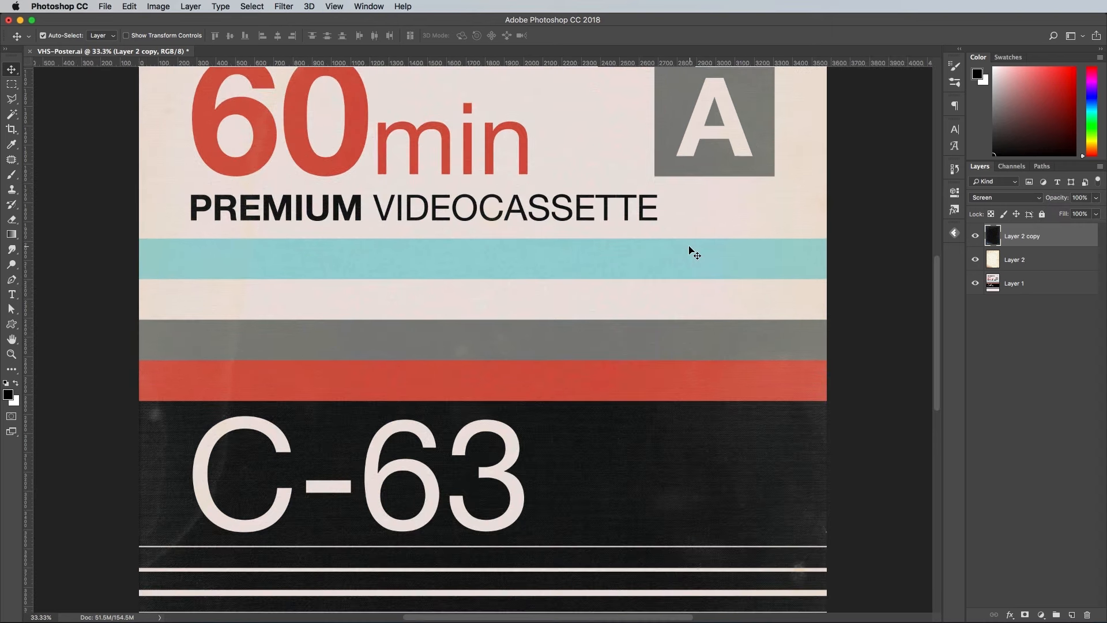
key("super+l")
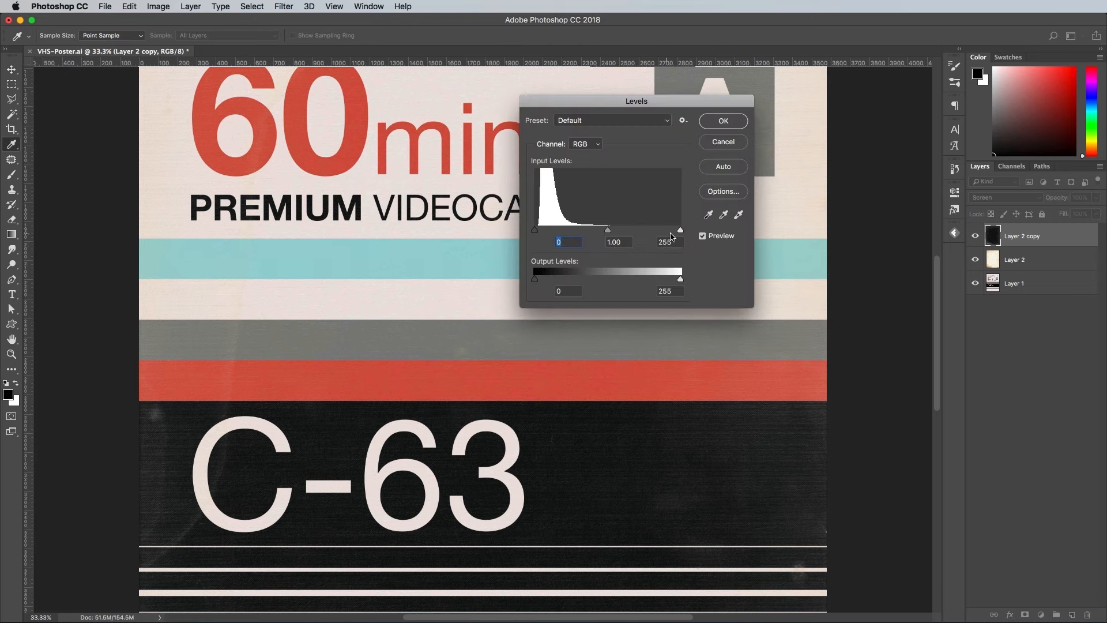
left_click_drag(681, 230, 647, 231)
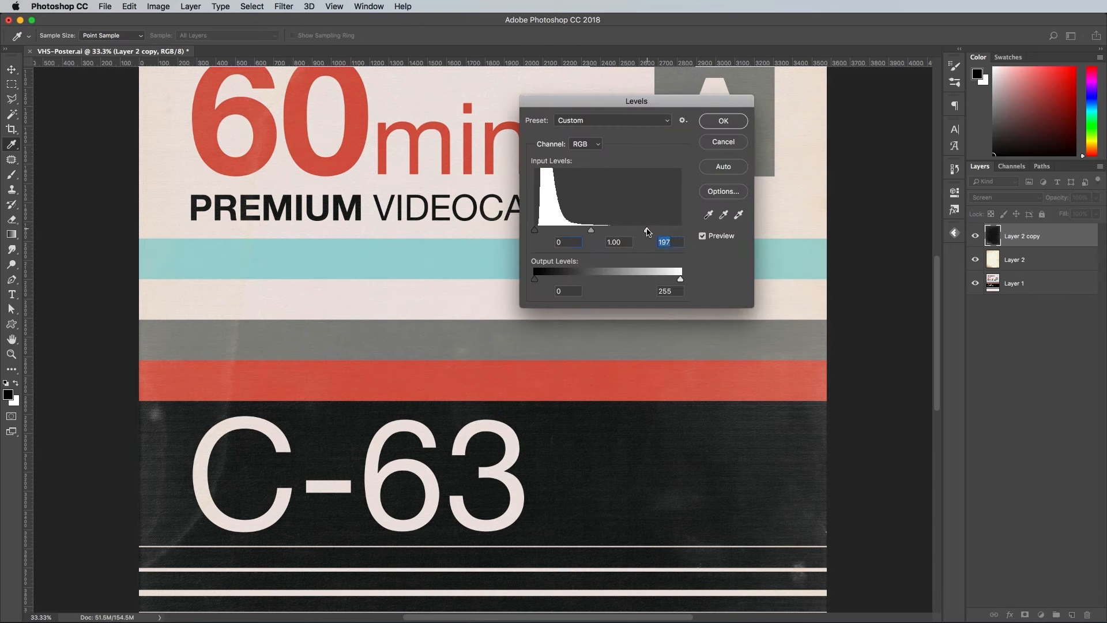
left_click(734, 121)
key("v")
- Darken the Multiply texture on Layer 2 with Levels by raising the black input level, and check the result across the poster
left_click(1030, 262)
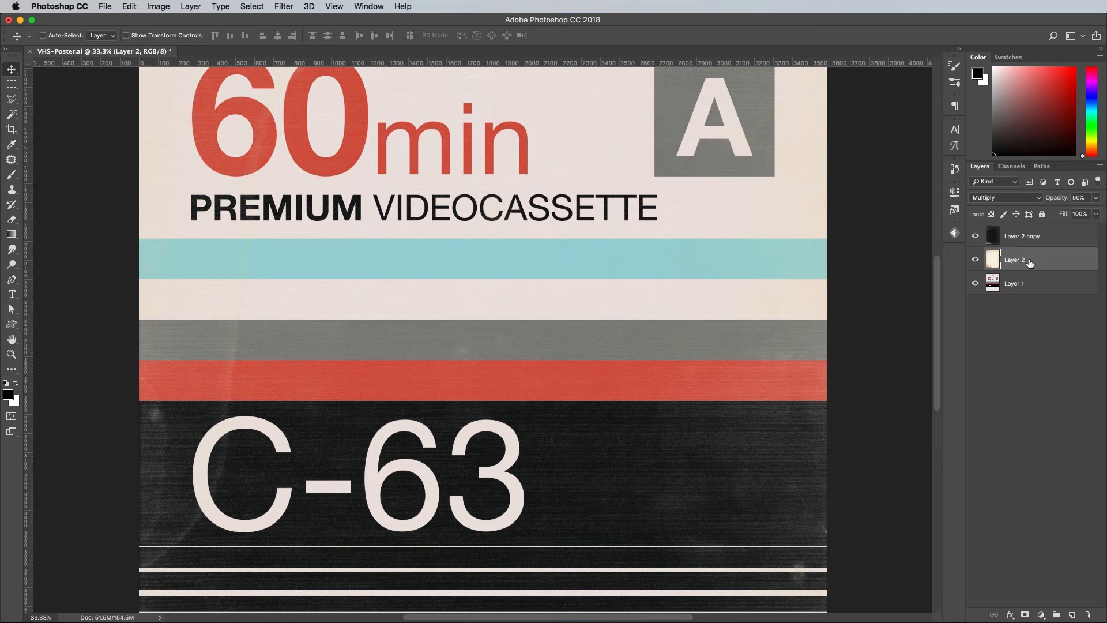
key("super+l")
left_click_drag(534, 231, 593, 231)
left_click(723, 121)
scroll(664, 247, "down", 10)
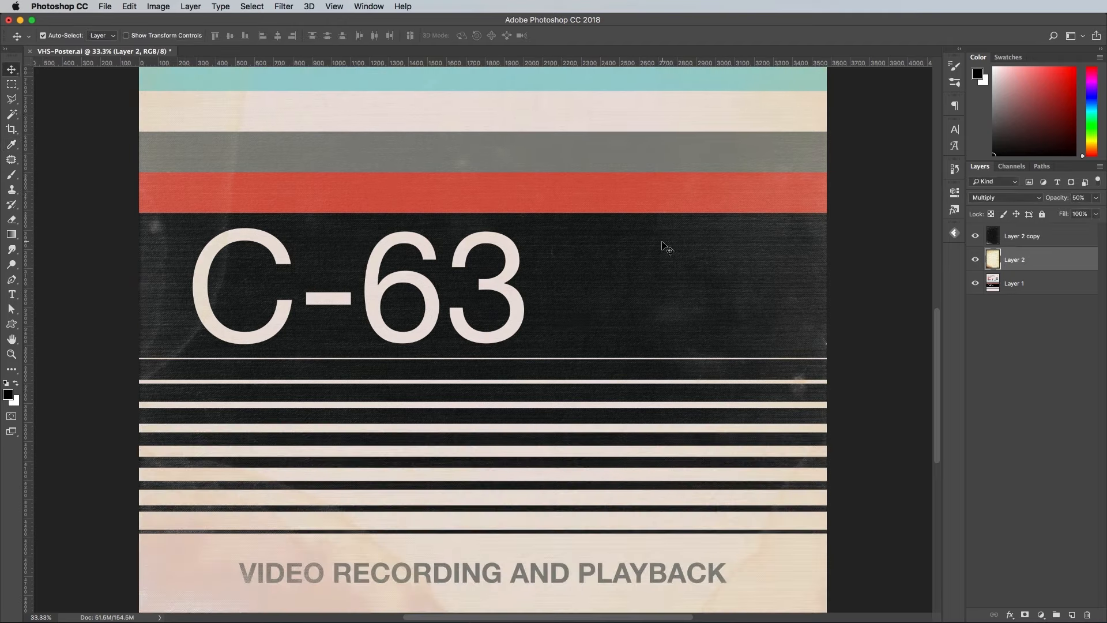
scroll(663, 247, "up", 10)
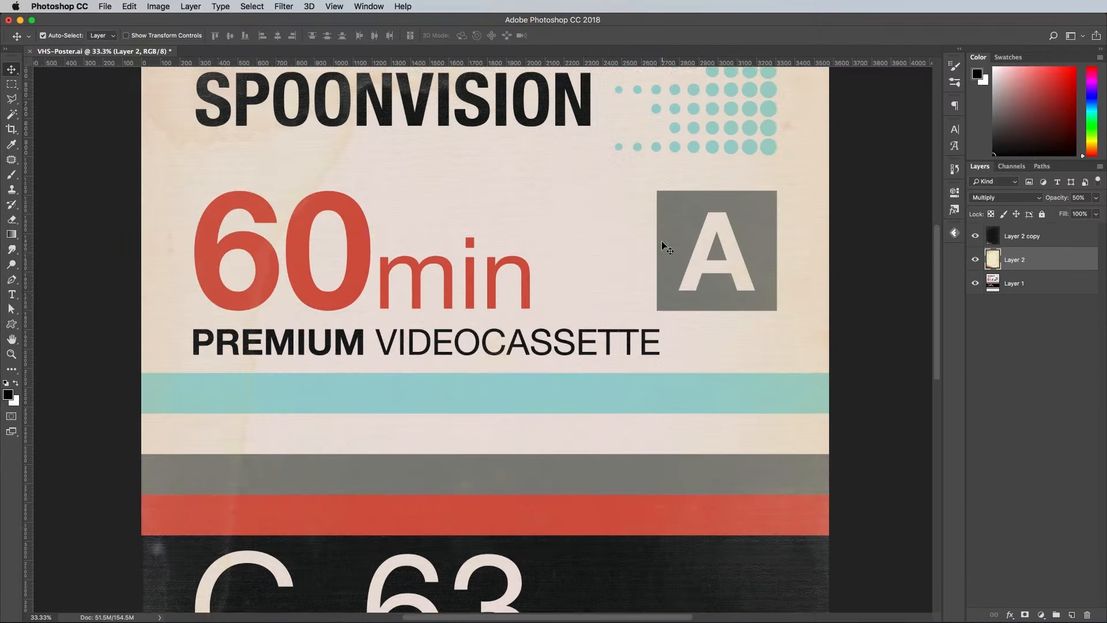
scroll(663, 246, "down", 5)
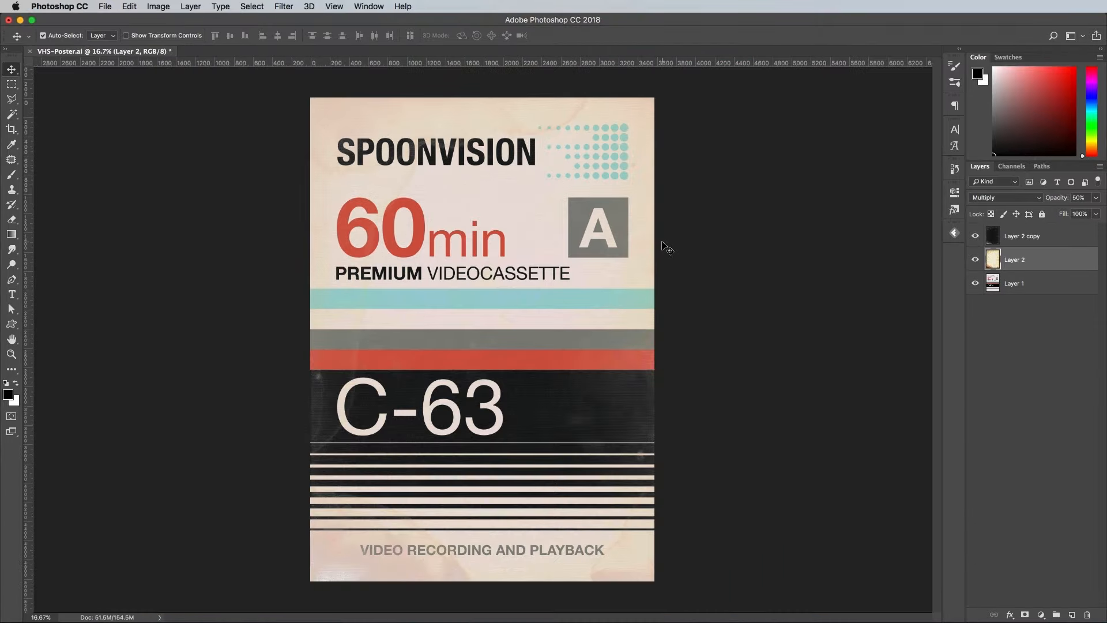